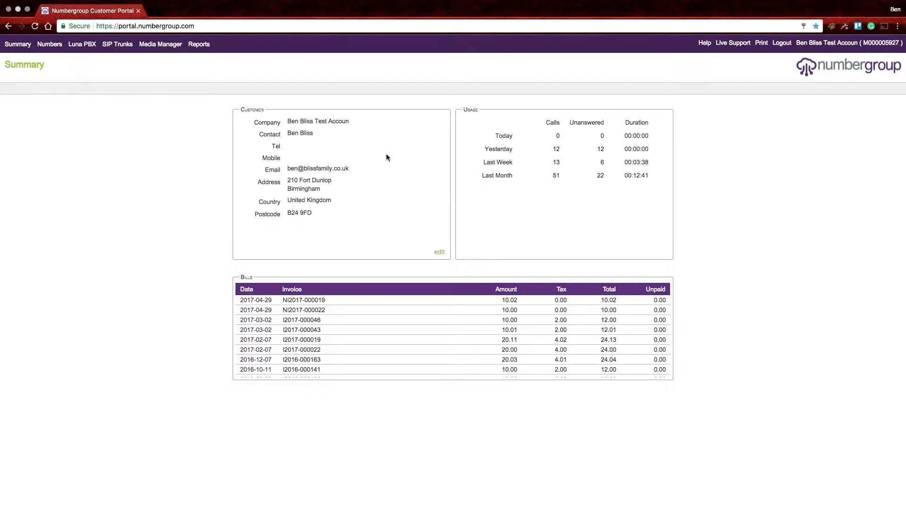
# Step: Open the settings of PBX 100325
pyautogui.click(83, 48)
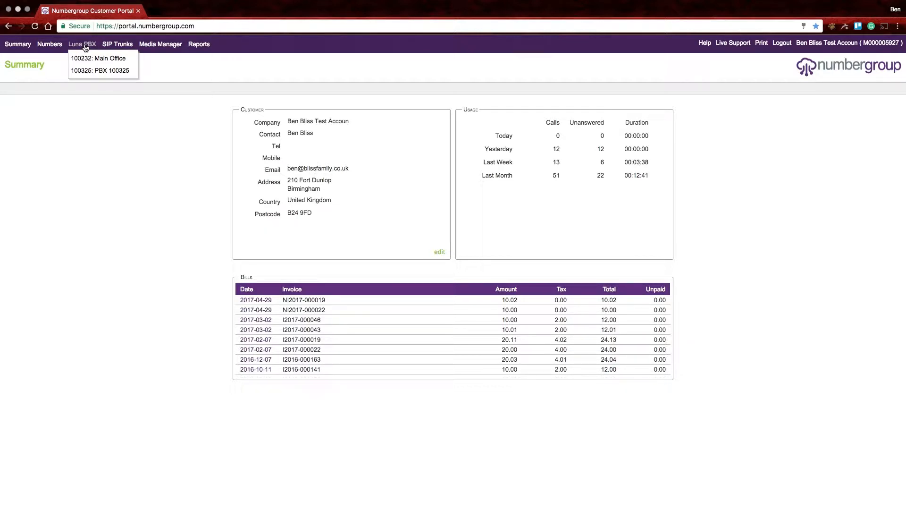
pyautogui.click(93, 70)
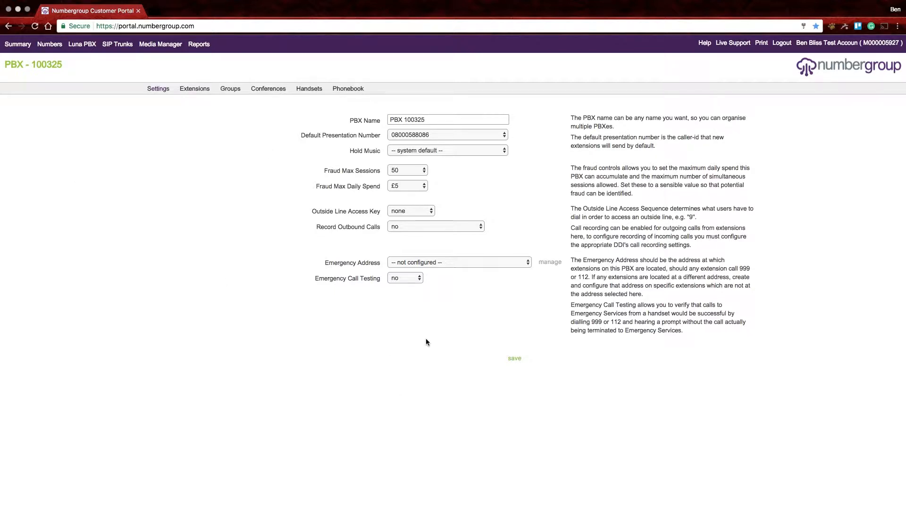
pyautogui.click(195, 89)
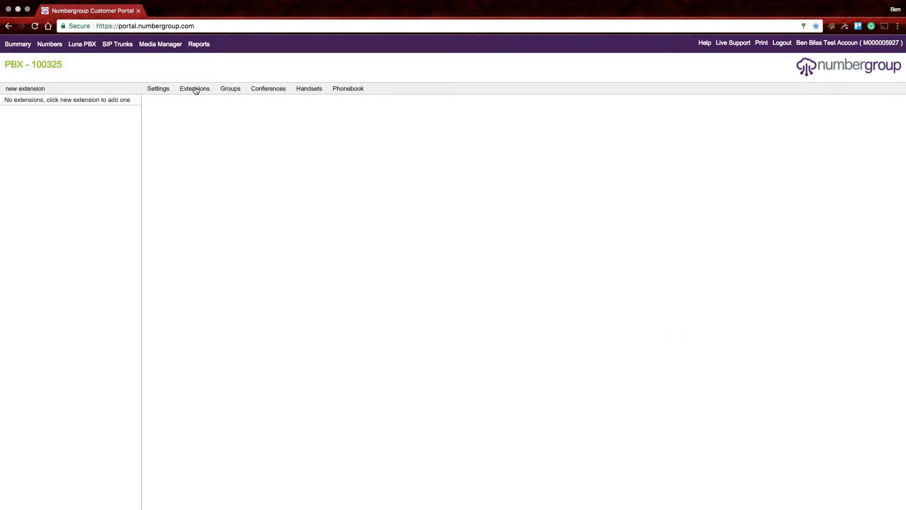
pyautogui.click(159, 90)
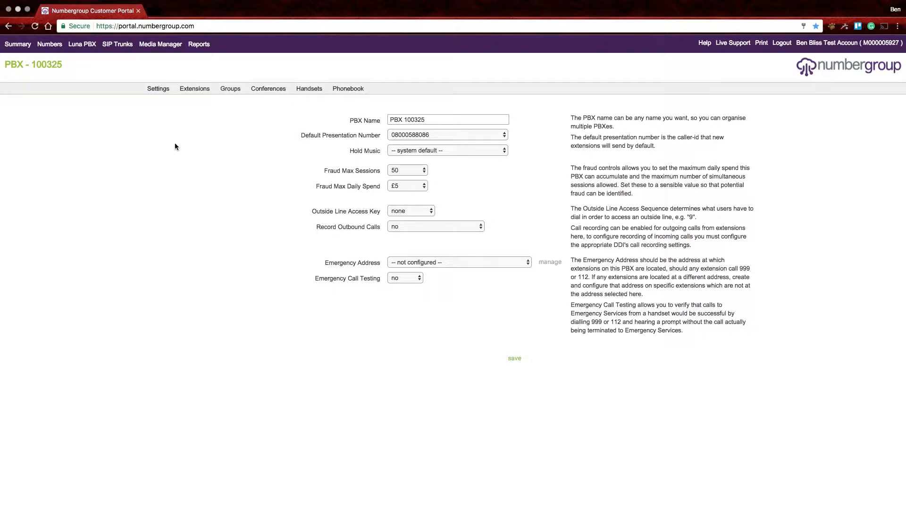
# Step: Rename the PBX as London Office and try to save the settings
pyautogui.moveTo(451, 122); pyautogui.dragTo(208, 114)
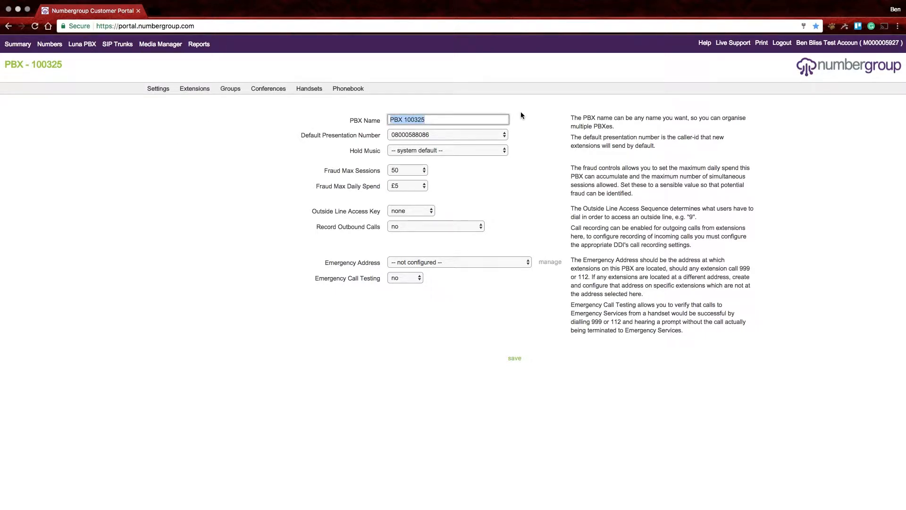
pyautogui.write('Londong')
pyautogui.press('BackSpace')
pyautogui.press('BackSpace')
pyautogui.write('n office')
pyautogui.press('BackSpace')
pyautogui.press('BackSpace')
pyautogui.press('BackSpace')
pyautogui.press('BackSpace')
pyautogui.press('BackSpace')
pyautogui.write('Office')
pyautogui.press('Tab')
pyautogui.click(515, 357)
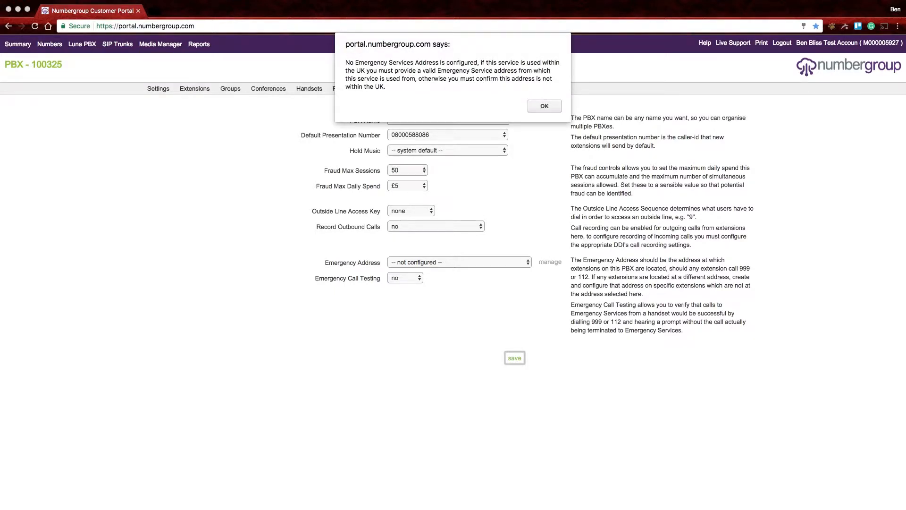
pyautogui.click(544, 105)
# Step: Set the default presentation number to the unused 0800 number and the hold music to Strut Funk
pyautogui.moveTo(305, 136); pyautogui.dragTo(371, 135)
pyautogui.click(372, 135)
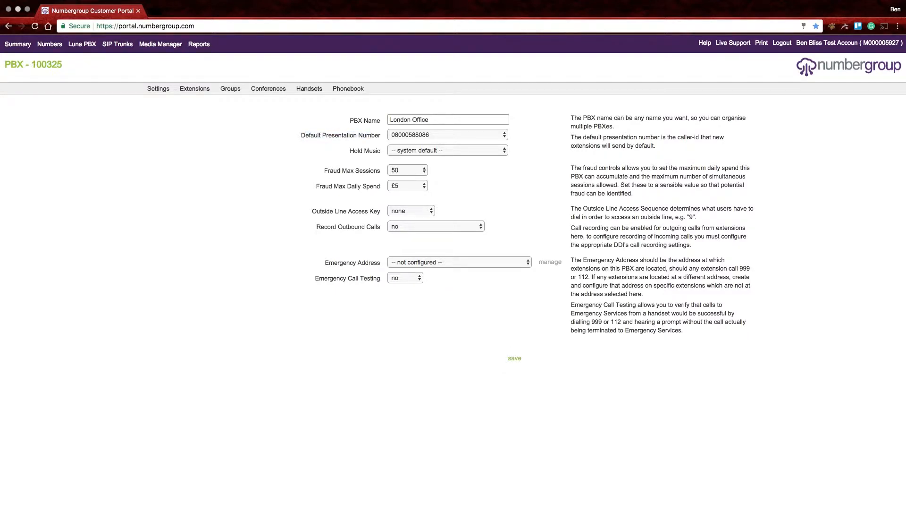
pyautogui.click(494, 135)
pyautogui.click(537, 123)
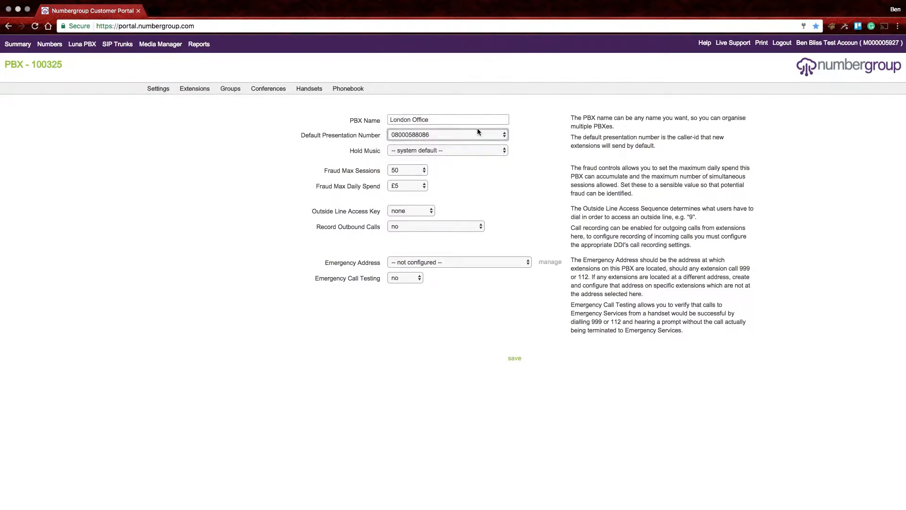
pyautogui.click(505, 136)
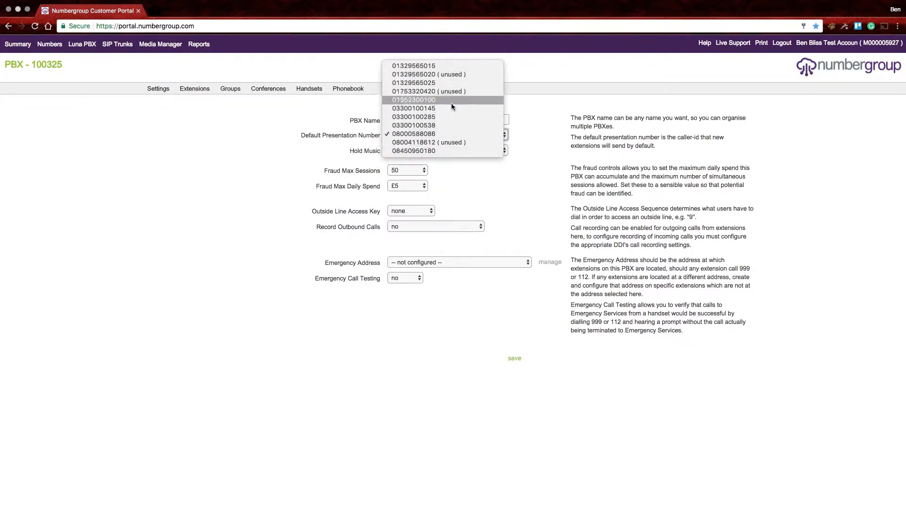
pyautogui.click(462, 141)
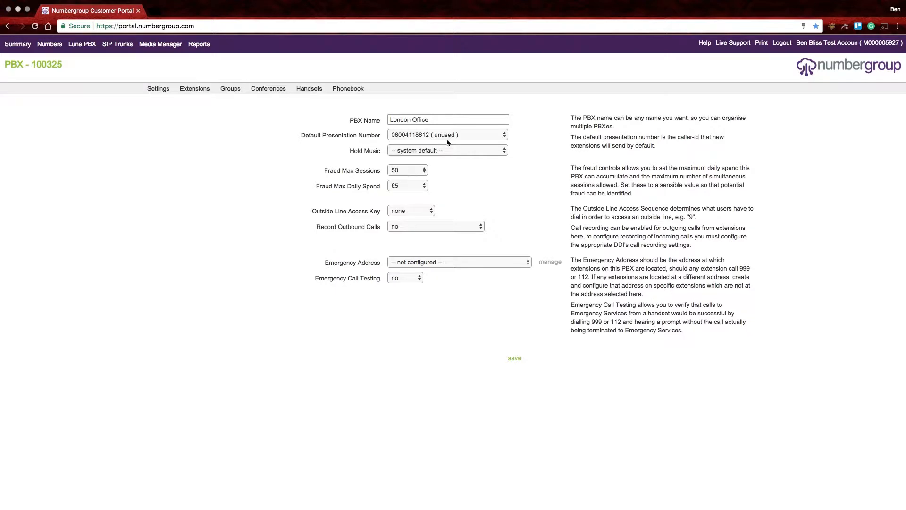
pyautogui.click(482, 151)
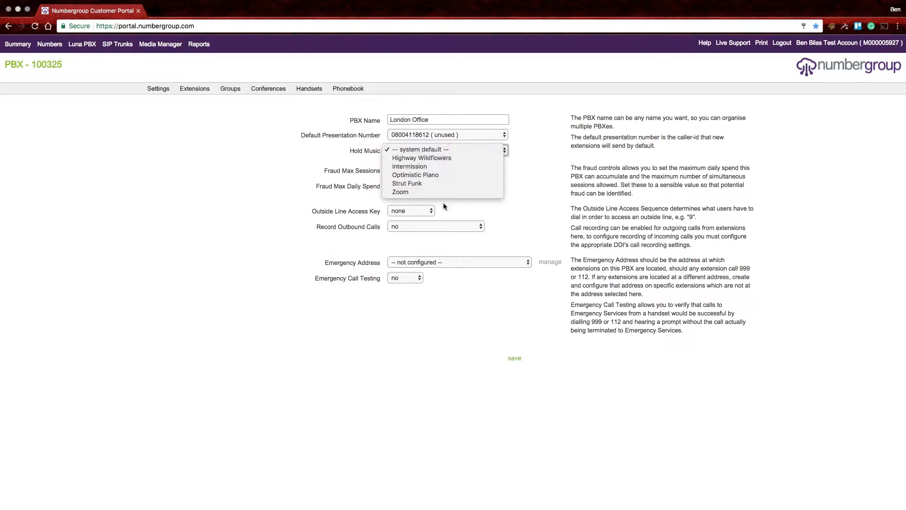
pyautogui.click(446, 183)
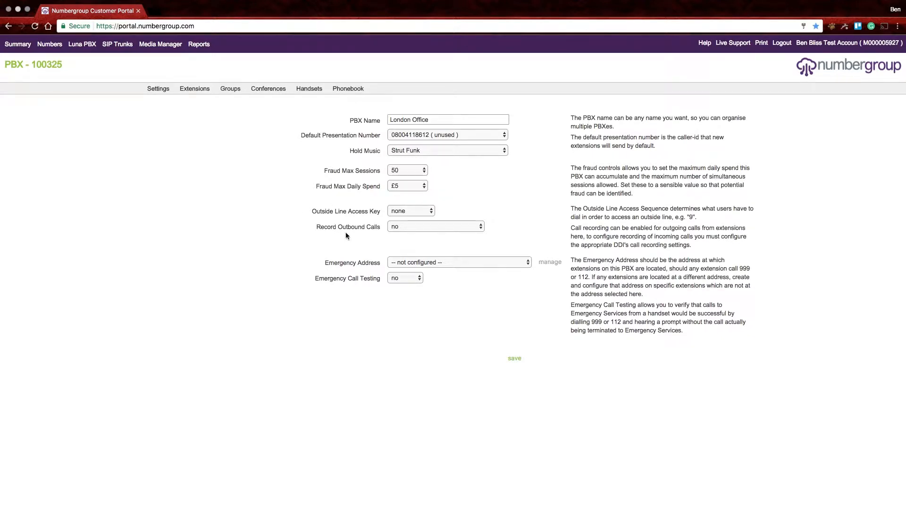
pyautogui.moveTo(317, 211); pyautogui.dragTo(380, 212)
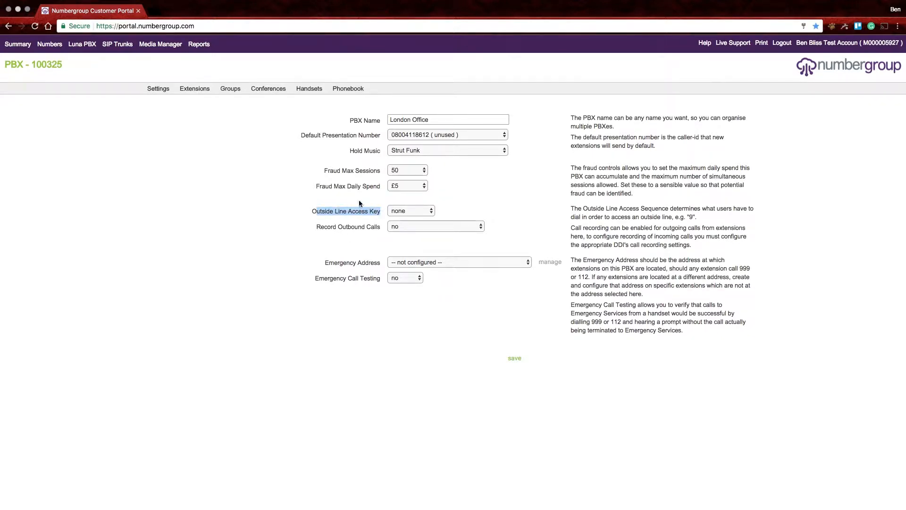
pyautogui.doubleClick(339, 213)
pyautogui.doubleClick(355, 208)
pyautogui.tripleClick(338, 212)
pyautogui.doubleClick(323, 212)
pyautogui.doubleClick(342, 212)
pyautogui.click(342, 212)
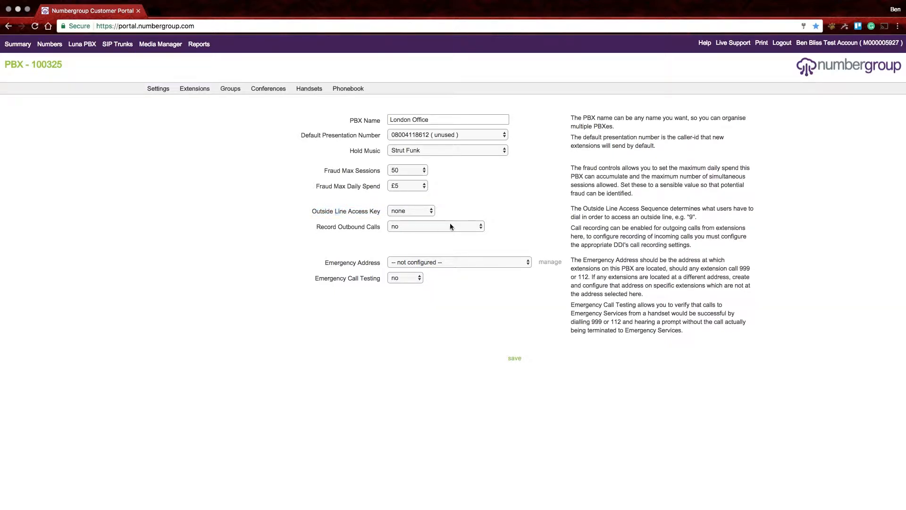
pyautogui.click(425, 211)
pyautogui.click(438, 201)
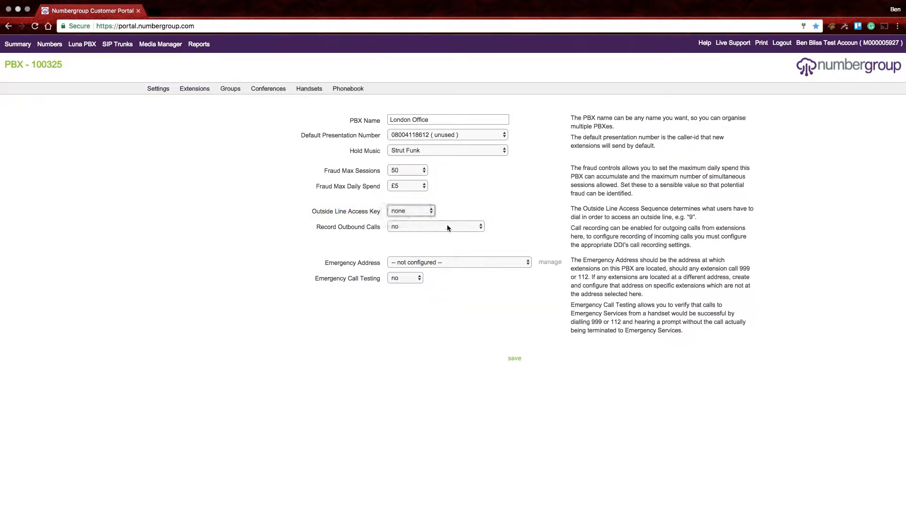
# Step: Try specifying 9 as the outside line access key, and return the setting to none
pyautogui.click(413, 212)
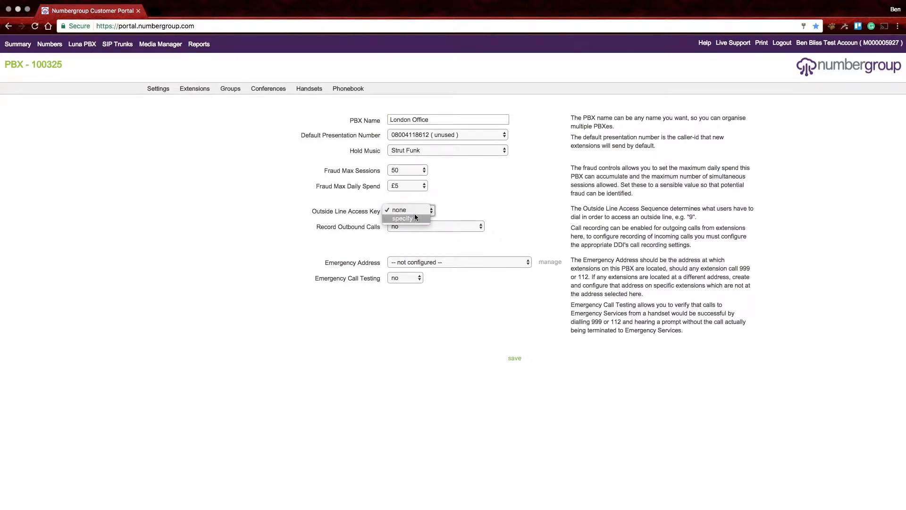
pyautogui.click(415, 217)
pyautogui.click(455, 207)
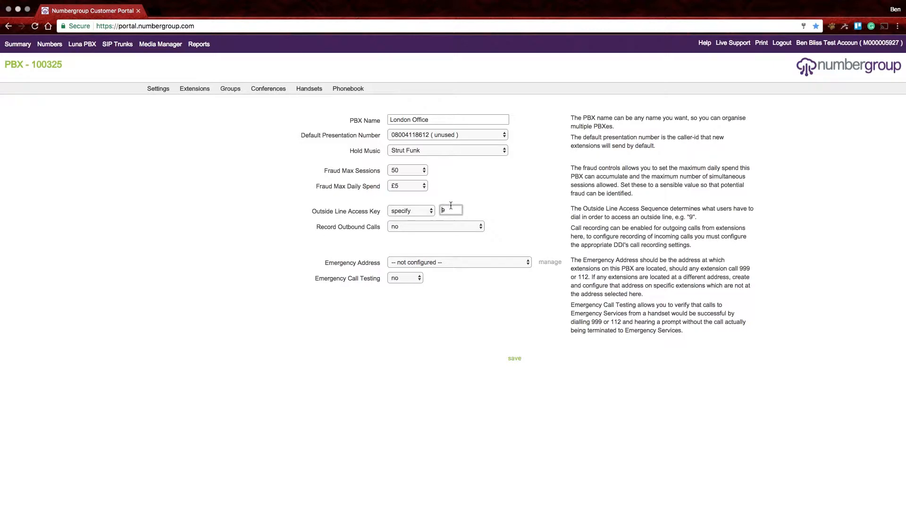
pyautogui.click(482, 179)
pyautogui.click(415, 209)
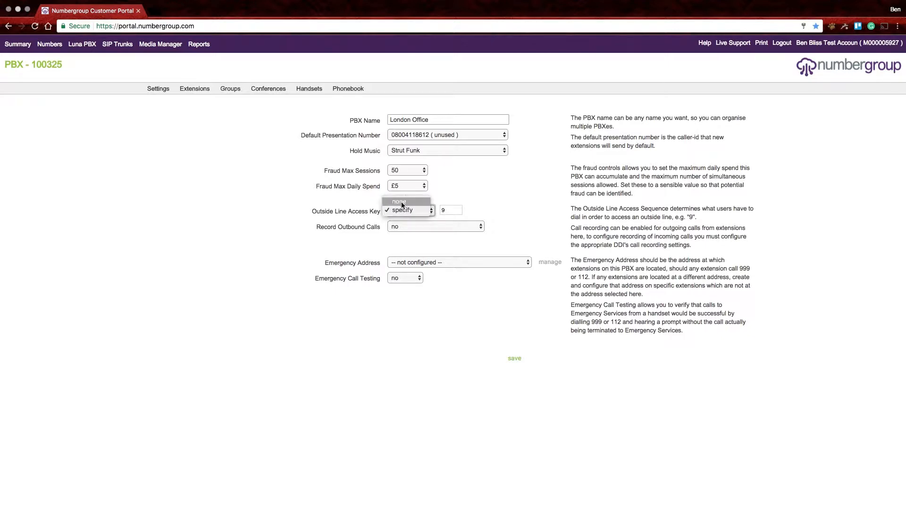
pyautogui.click(405, 202)
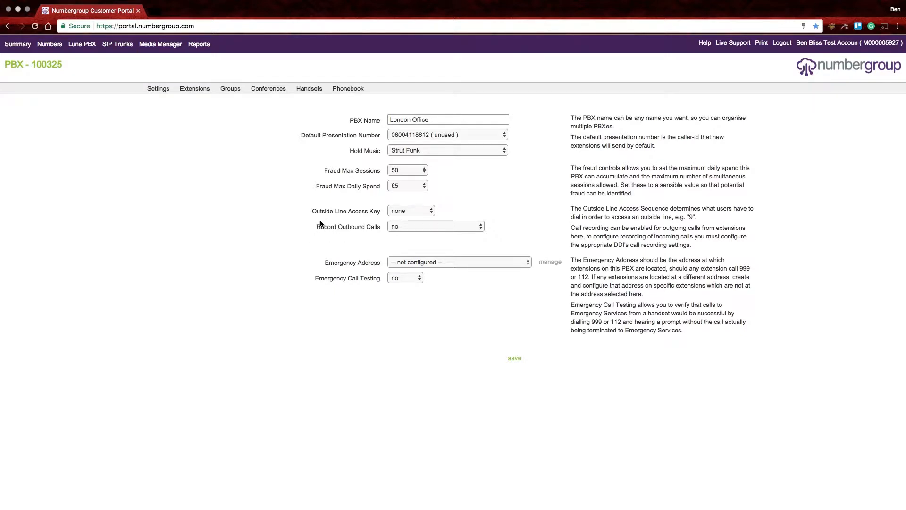
pyautogui.click(431, 226)
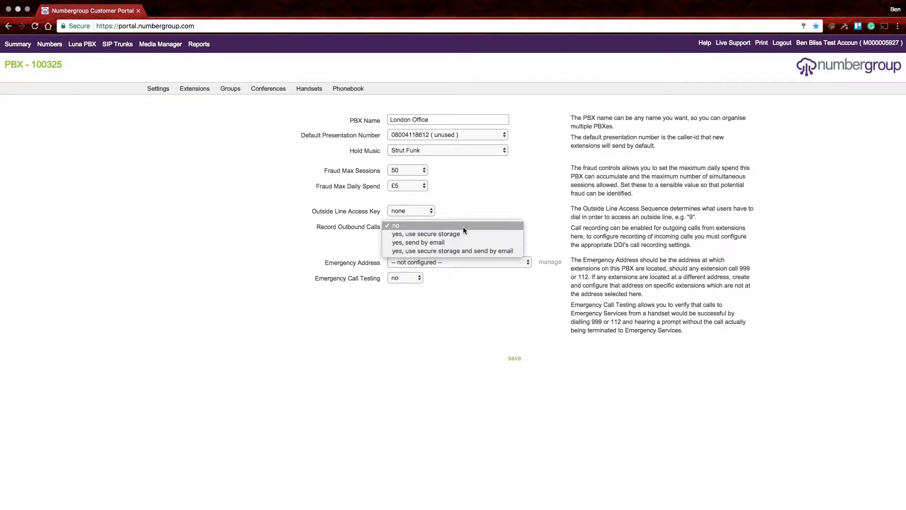
pyautogui.click(515, 208)
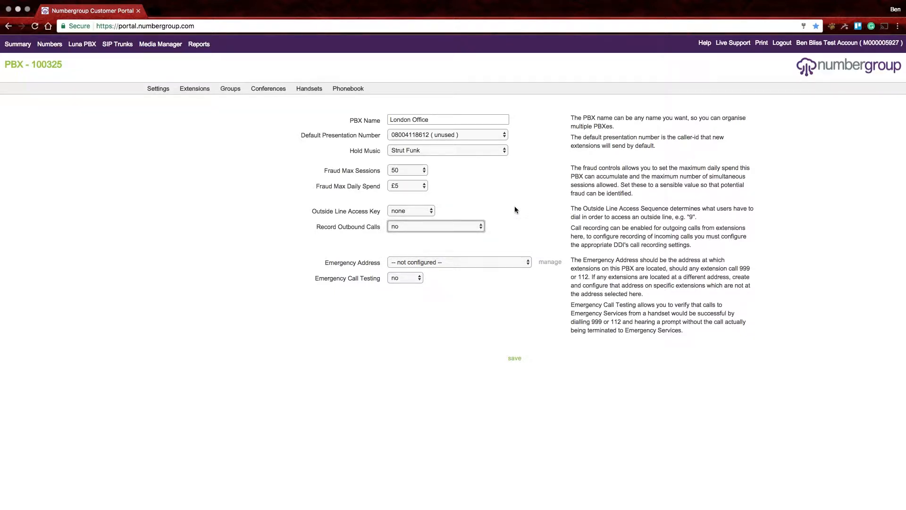
pyautogui.click(515, 206)
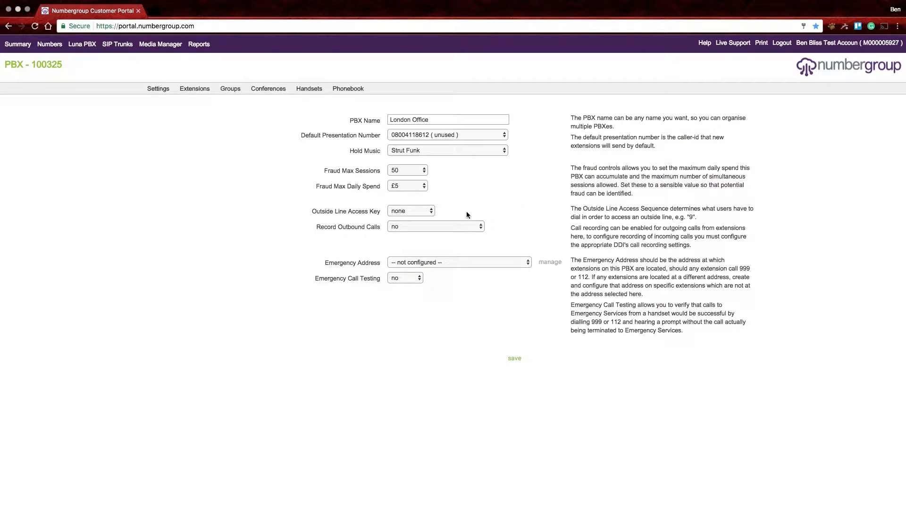
# Step: Choose the last of the saved addresses as the PBX's emergency address and save the PBX settings
pyautogui.click(499, 259)
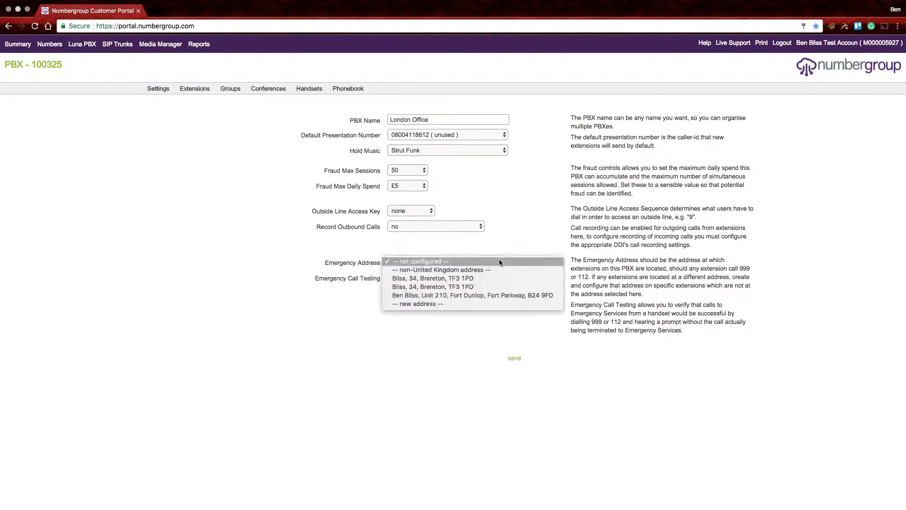
pyautogui.click(526, 219)
pyautogui.click(497, 263)
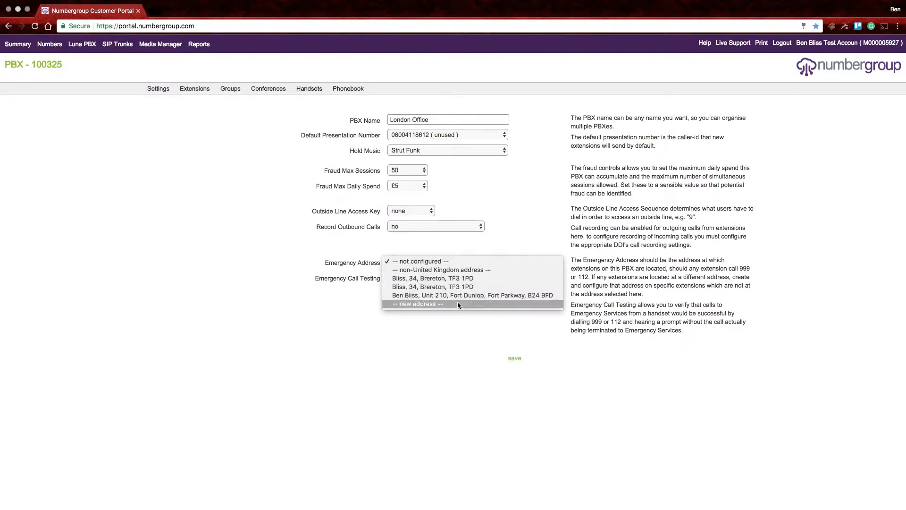
pyautogui.click(430, 321)
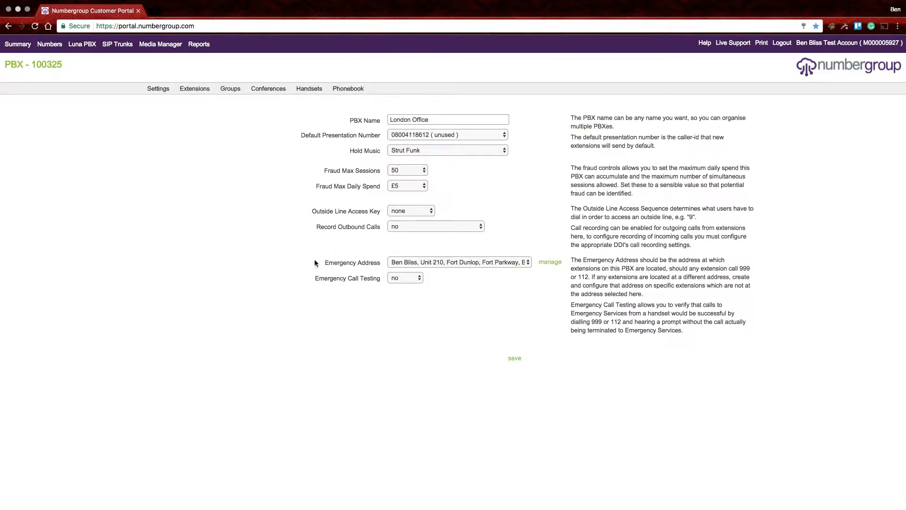
pyautogui.click(515, 360)
# Step: Create a new extension on the PBX
pyautogui.click(196, 89)
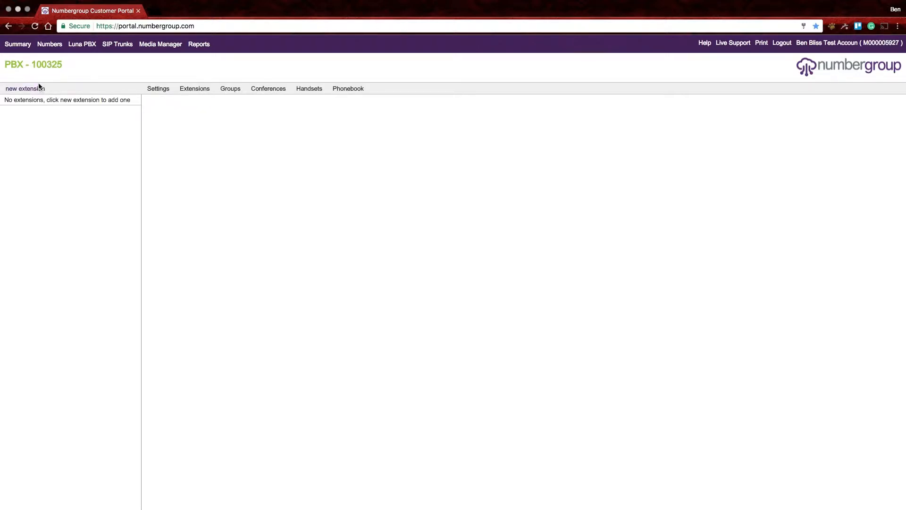
pyautogui.tripleClick(49, 66)
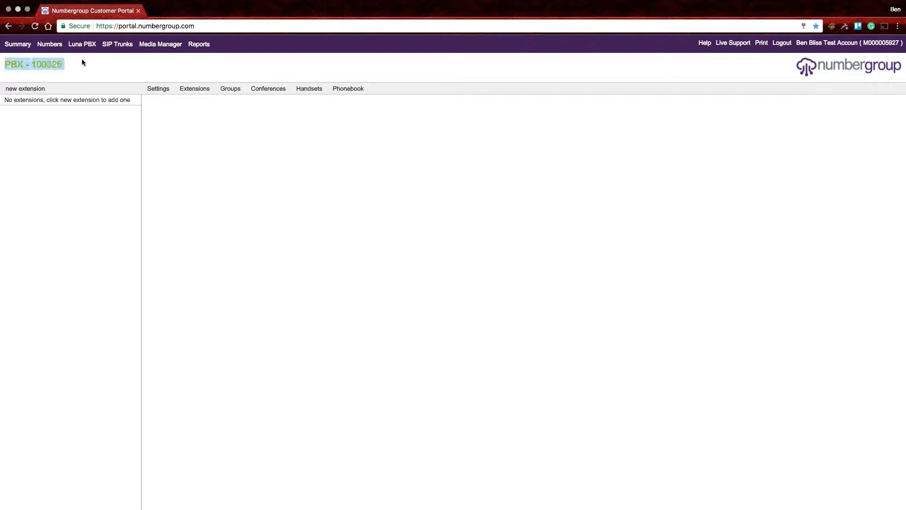
pyautogui.click(24, 67)
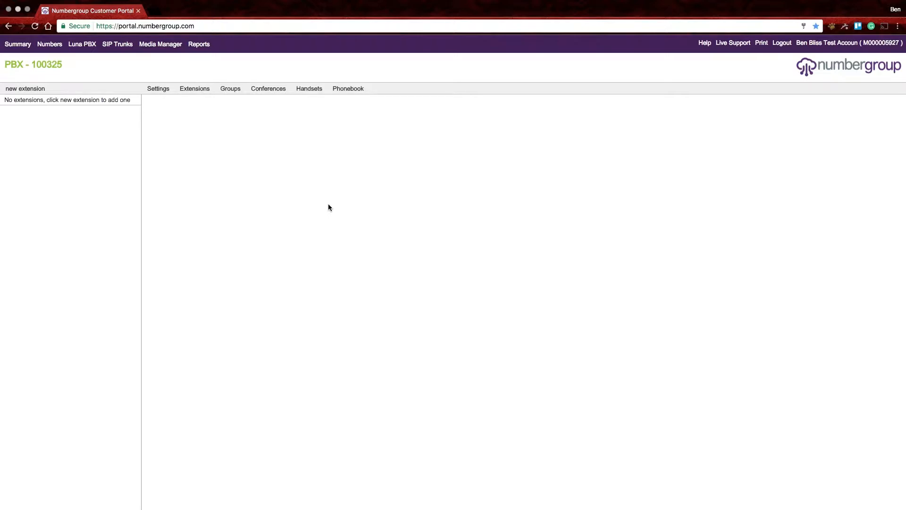
pyautogui.click(26, 90)
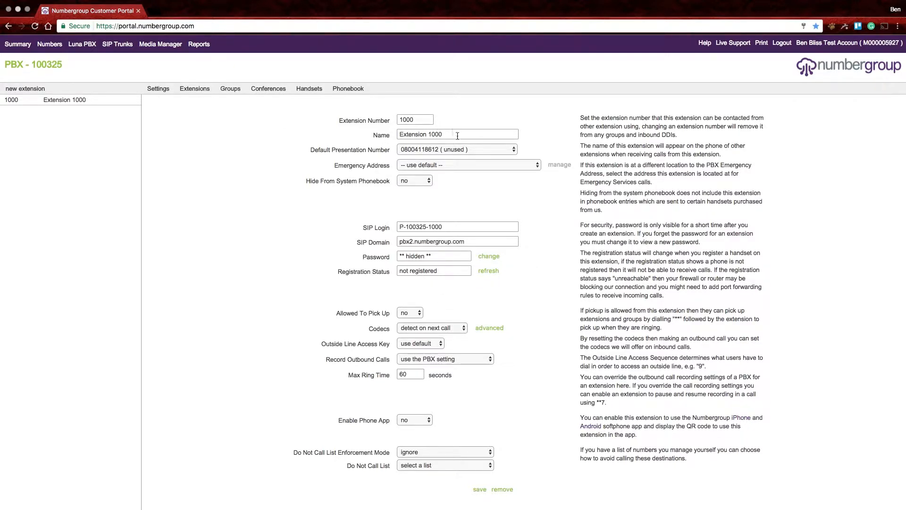
# Step: Enter London Reception as the name of extension 1000 and check the default presentation number in the PBX settings
pyautogui.moveTo(457, 135); pyautogui.dragTo(307, 140)
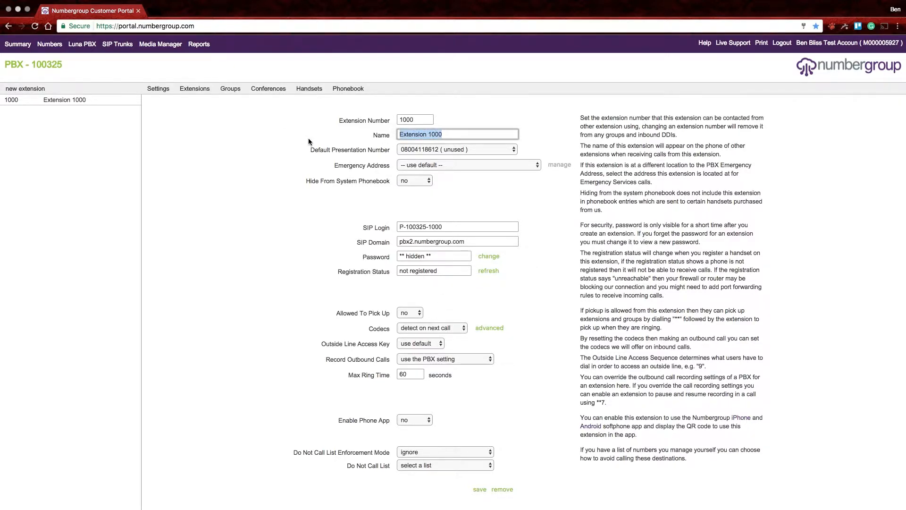
pyautogui.write('London Reception')
pyautogui.press('Tab')
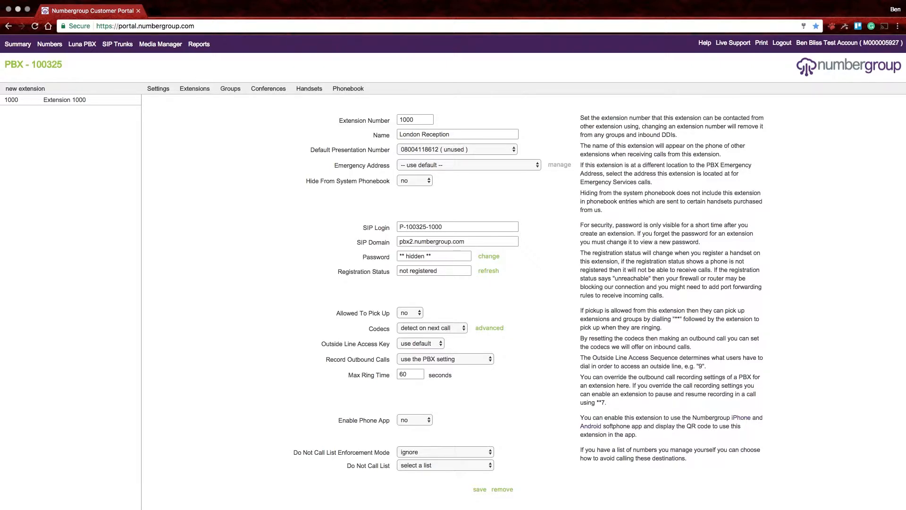
pyautogui.click(476, 148)
pyautogui.click(583, 115)
pyautogui.click(164, 90)
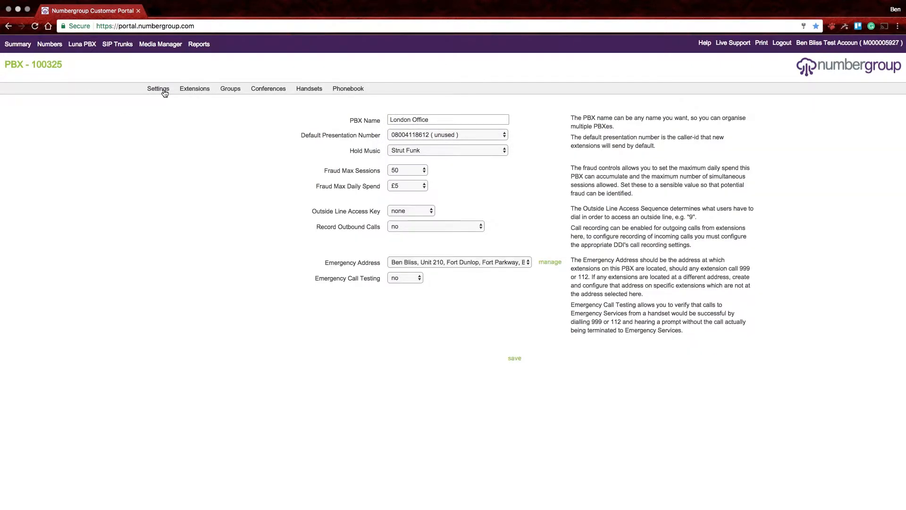
# Step: Rename extension 1000 as London Receptionist and save it, allocating the presentation number to this user for incoming calls
pyautogui.click(198, 89)
pyautogui.click(88, 100)
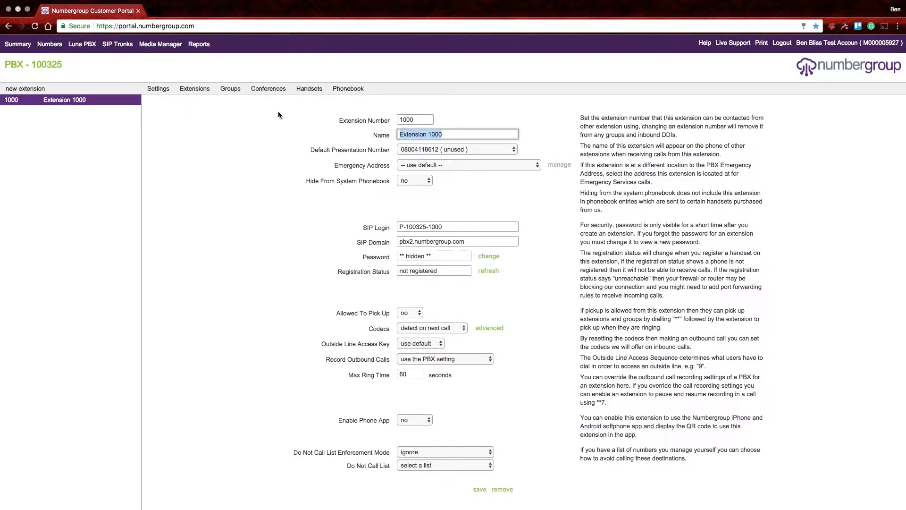
pyautogui.write('London Receptionist')
pyautogui.click(479, 489)
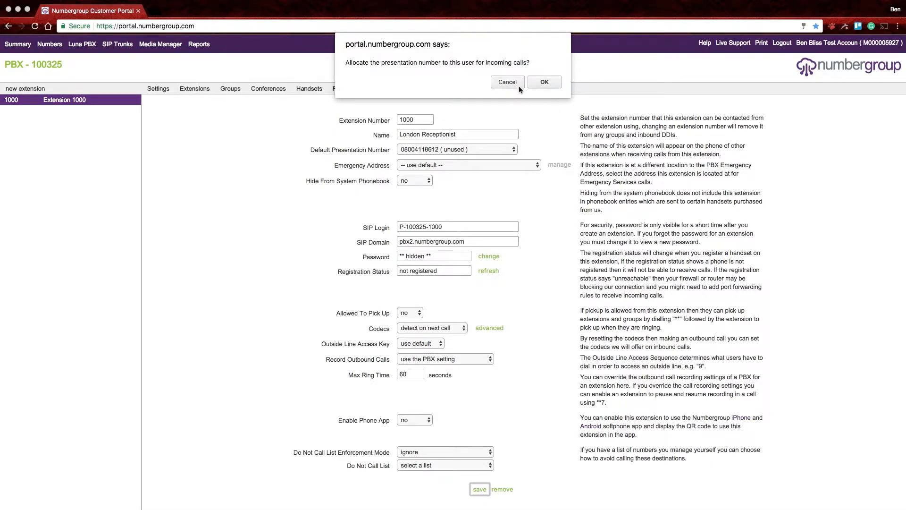
pyautogui.click(549, 82)
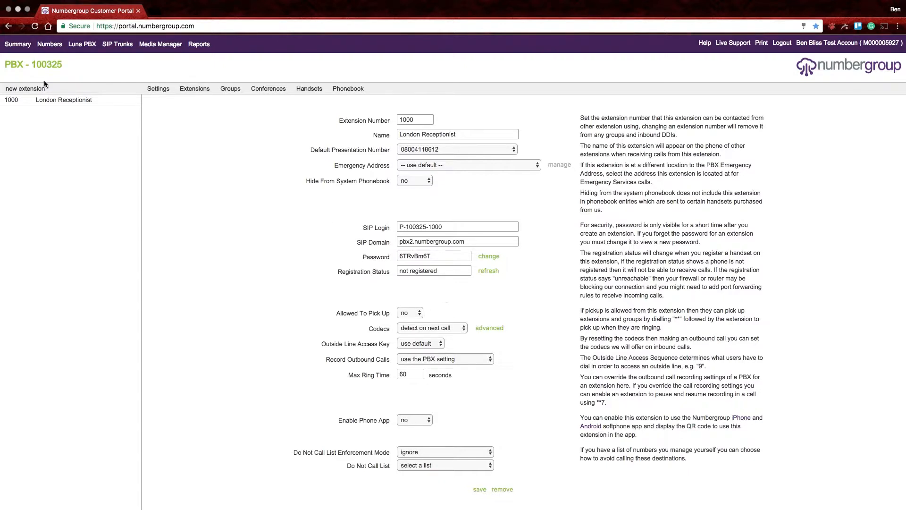
# Step: Create a second extension on the PBX
pyautogui.click(29, 90)
pyautogui.click(88, 113)
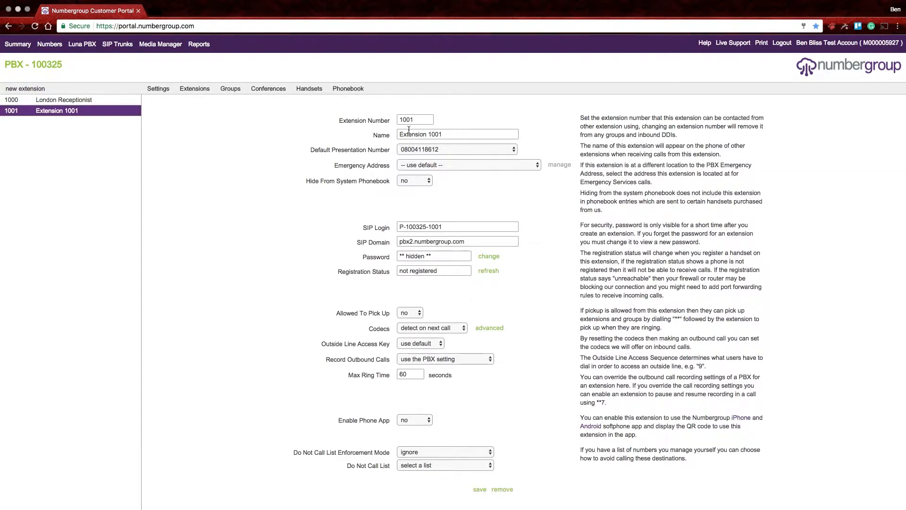
pyautogui.click(69, 101)
pyautogui.click(73, 113)
# Step: Reopen extension 1000, London Receptionist, set Allowed To Pick Up to yes and save the extension
pyautogui.click(80, 104)
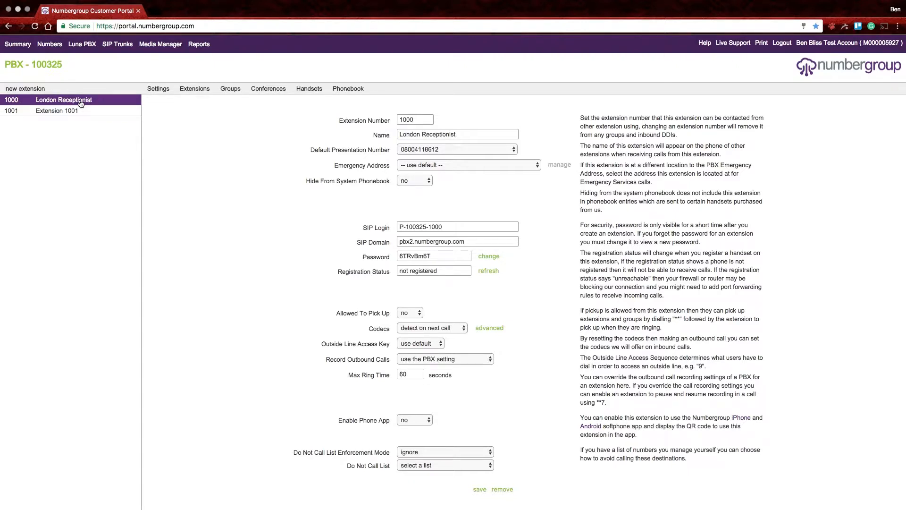
pyautogui.click(407, 303)
pyautogui.click(480, 489)
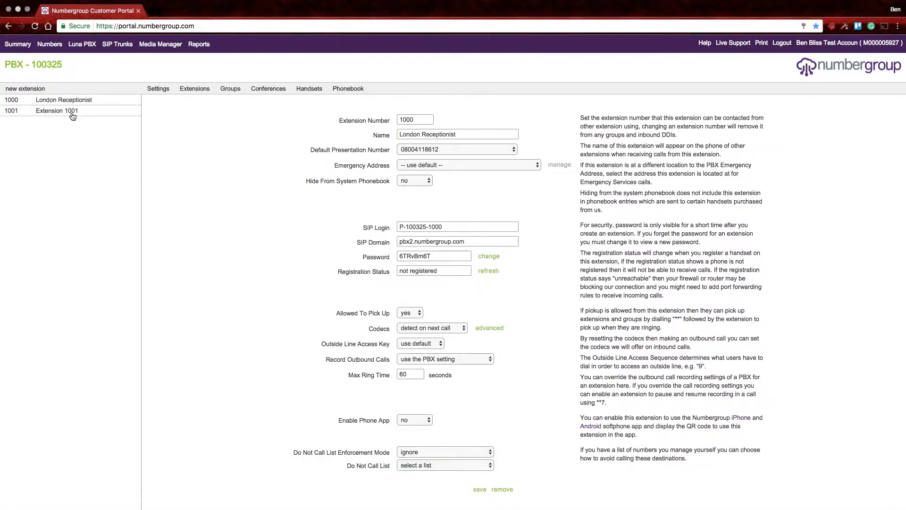
pyautogui.click(492, 202)
# Step: Review the available codec options for extension 1000
pyautogui.click(435, 327)
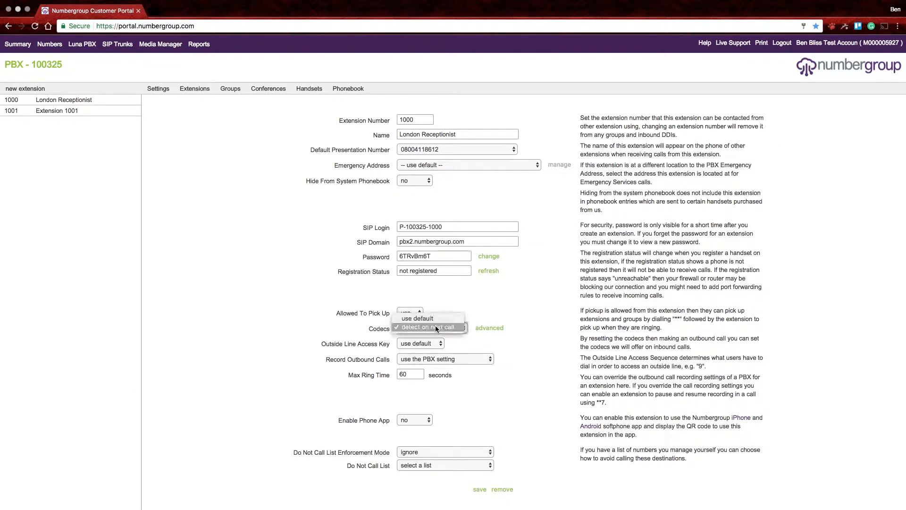
pyautogui.click(532, 281)
pyautogui.click(528, 280)
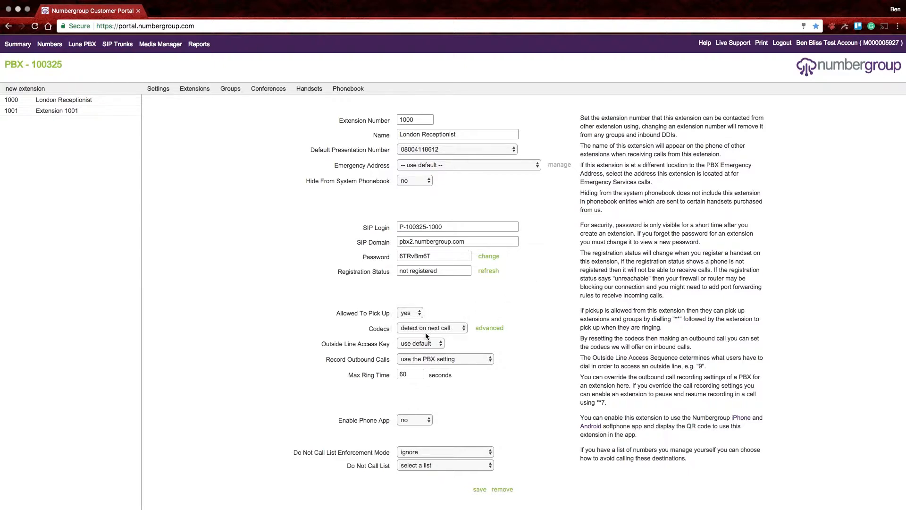
pyautogui.click(437, 328)
pyautogui.click(571, 278)
pyautogui.click(443, 327)
pyautogui.click(519, 285)
# Step: Review the outside line access key and outbound call recording options for extension 1000
pyautogui.moveTo(320, 344); pyautogui.dragTo(470, 340)
pyautogui.click(470, 340)
pyautogui.click(442, 343)
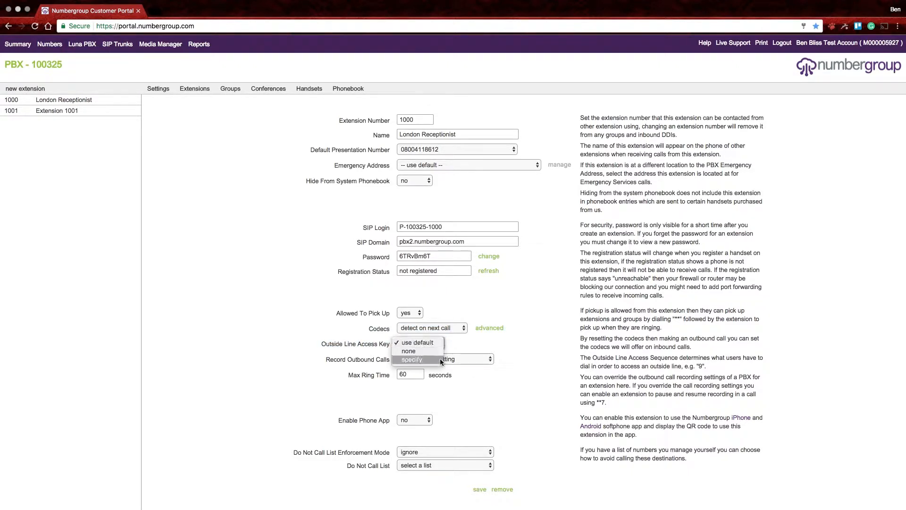
pyautogui.click(500, 331)
pyautogui.moveTo(327, 362); pyautogui.dragTo(388, 360)
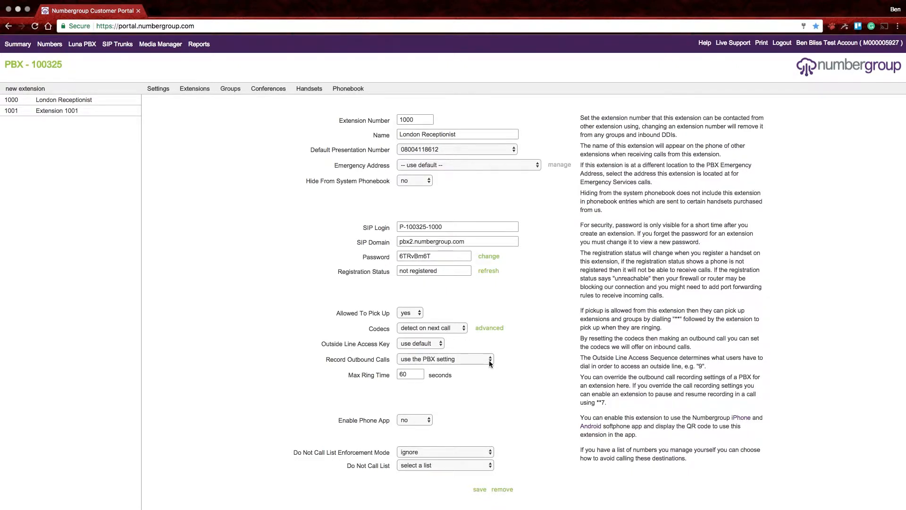
pyautogui.click(463, 359)
pyautogui.click(531, 328)
# Step: Set extension 1000's maximum ring time to 210 seconds and save it, declining to store the password
pyautogui.press('Tab')
pyautogui.doubleClick(411, 375)
pyautogui.click(417, 376)
pyautogui.press('super+a')
pyautogui.write('2100')
pyautogui.press('BackSpace')
pyautogui.click(480, 489)
pyautogui.click(491, 250)
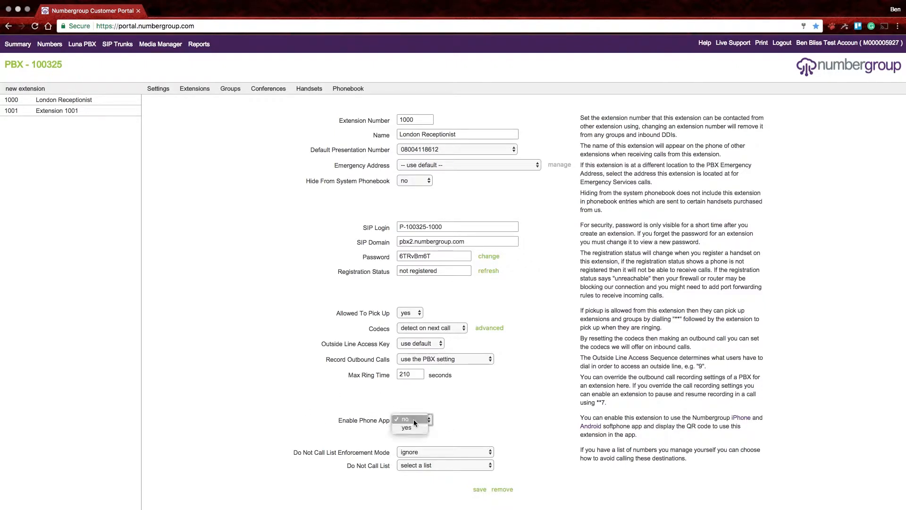
# Step: Enable the phone app for extension 1000, save it, and view the app's QR code before closing it
pyautogui.click(412, 429)
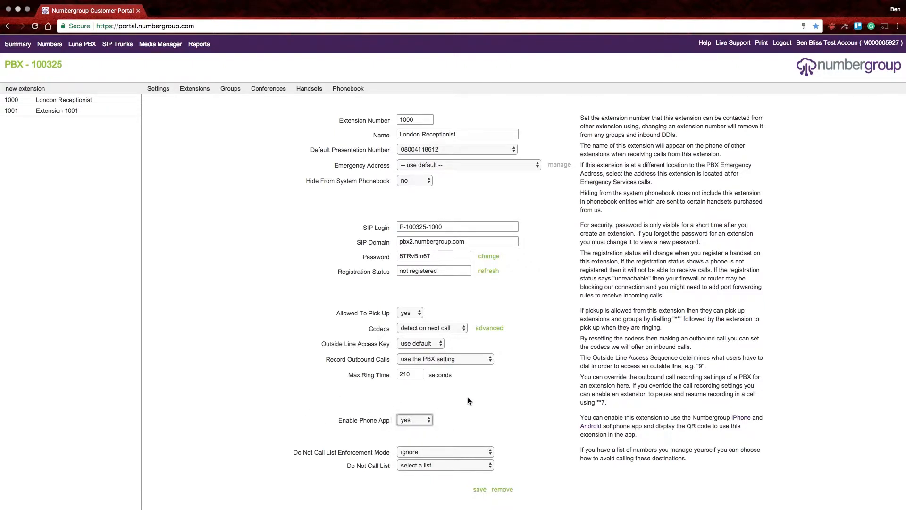
pyautogui.click(484, 491)
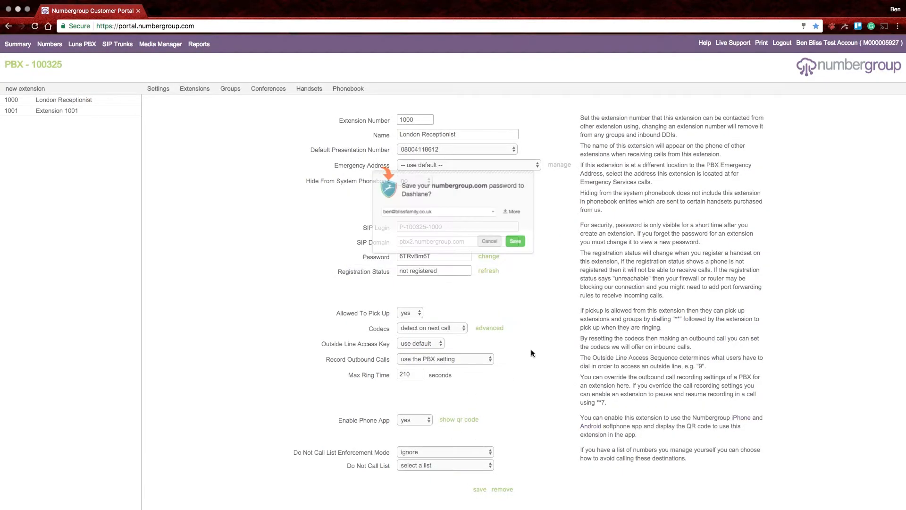
pyautogui.click(458, 420)
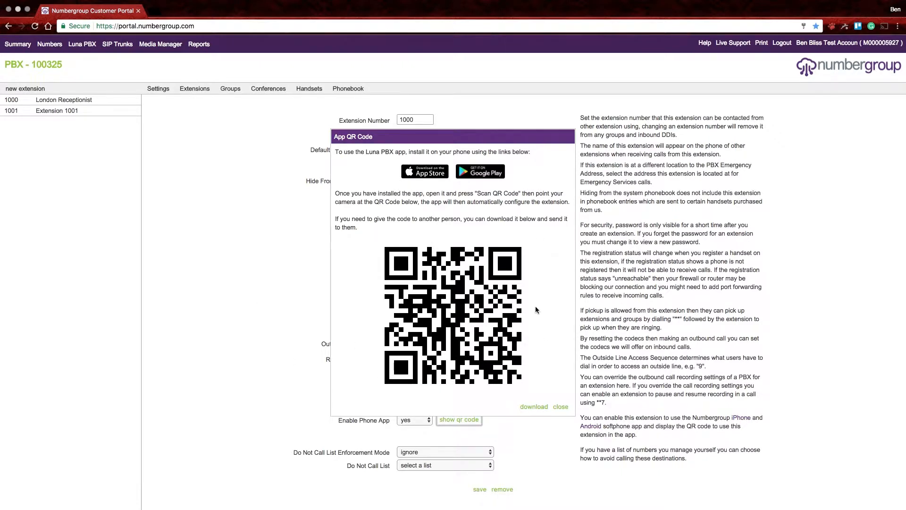
pyautogui.click(559, 406)
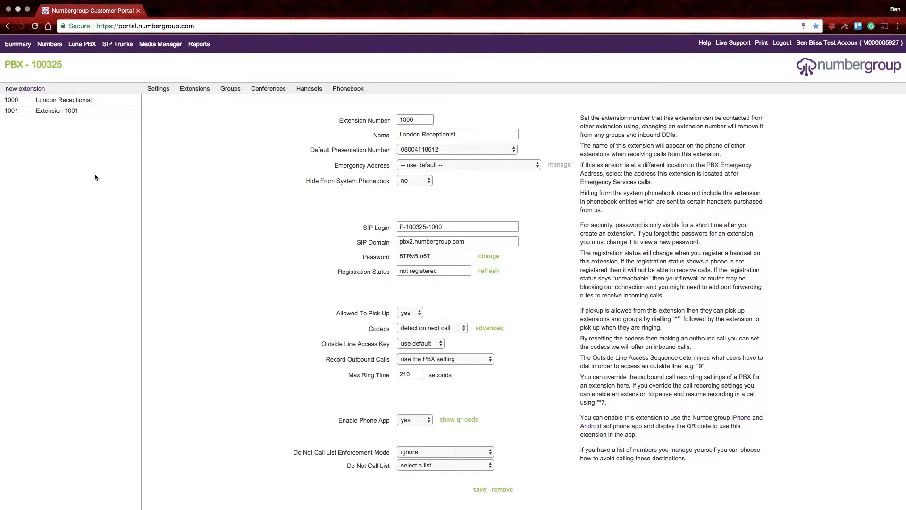
# Step: Create four more extensions on the PBX, 1002 through 1005
pyautogui.click(36, 90)
pyautogui.click(37, 90)
pyautogui.click(38, 90)
pyautogui.click(38, 90)
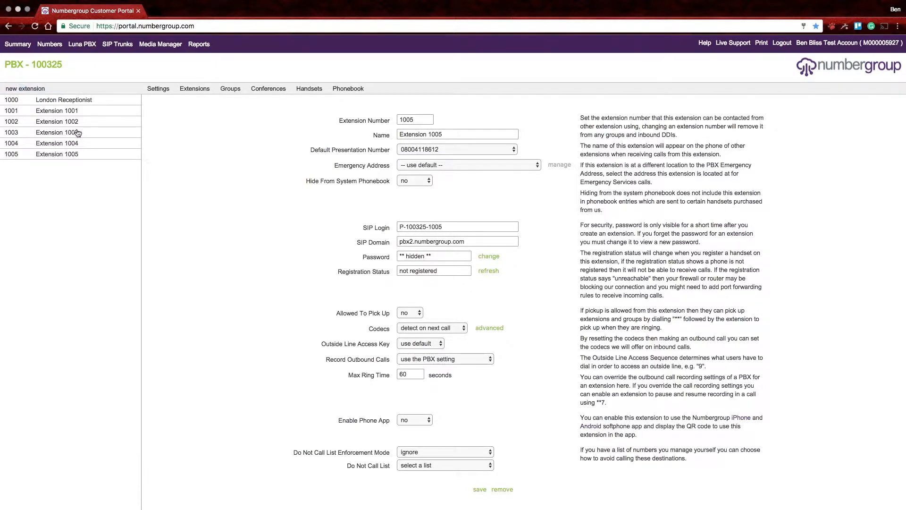
# Step: Rename extension 1001 as London 1 and save it
pyautogui.click(87, 112)
pyautogui.moveTo(448, 132); pyautogui.dragTo(383, 125)
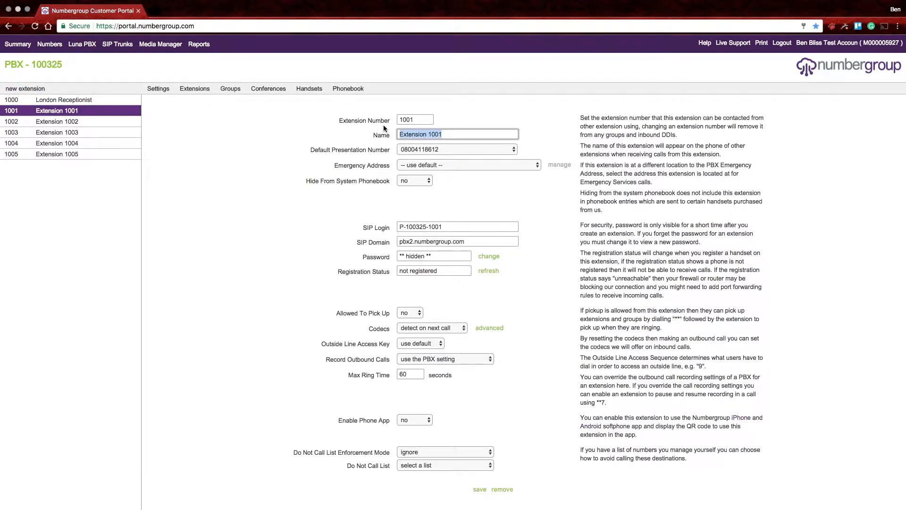
pyautogui.write('London 1')
pyautogui.press('super+a')
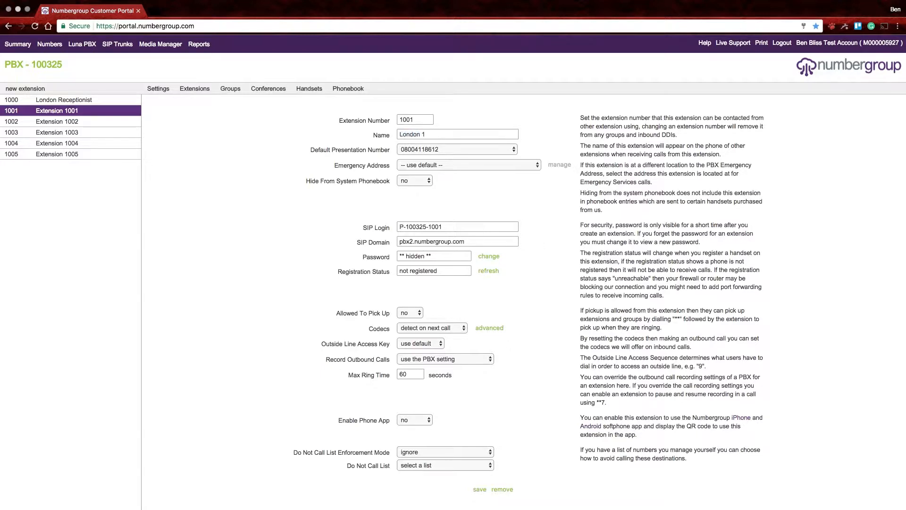
pyautogui.click(480, 489)
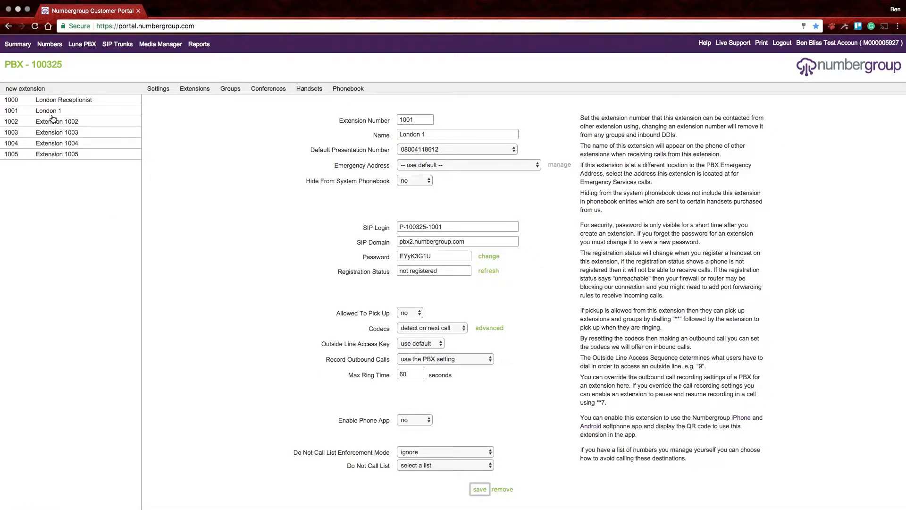
# Step: Rename extension 1002 as London 2 and save it
pyautogui.click(94, 122)
pyautogui.moveTo(452, 131)
pyautogui.mouseDown()
pyautogui.moveTo(421, 133)
pyautogui.moveTo(443, 134)
pyautogui.mouseUp()
pyautogui.moveTo(455, 135); pyautogui.dragTo(403, 132)
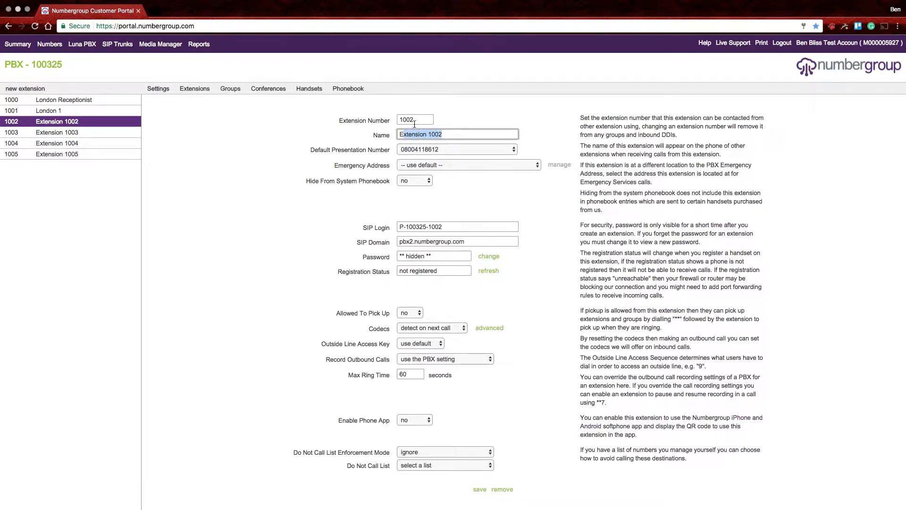
pyautogui.write('London 2')
pyautogui.press('BackSpace')
pyautogui.press('super+a')
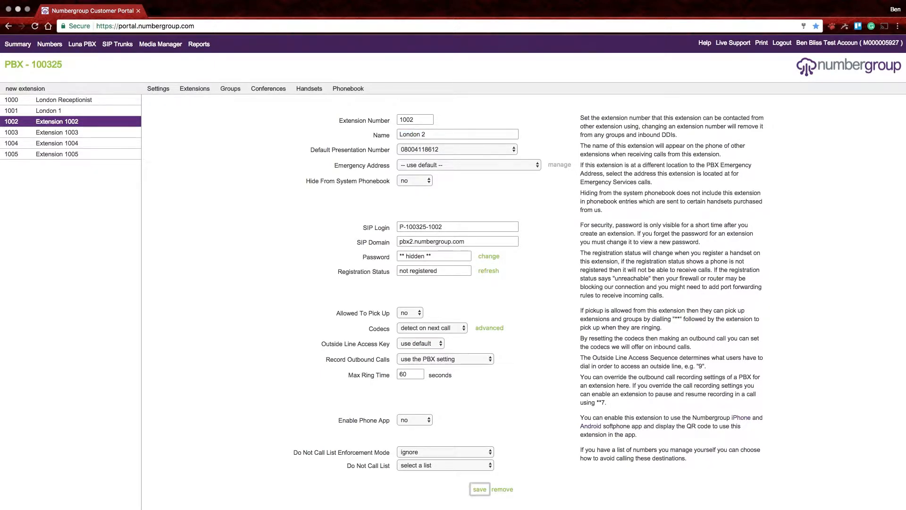
pyautogui.click(478, 489)
# Step: Rename extension 1003 as London 3 and save it
pyautogui.doubleClick(453, 141)
pyautogui.click(453, 134)
pyautogui.press('super+a')
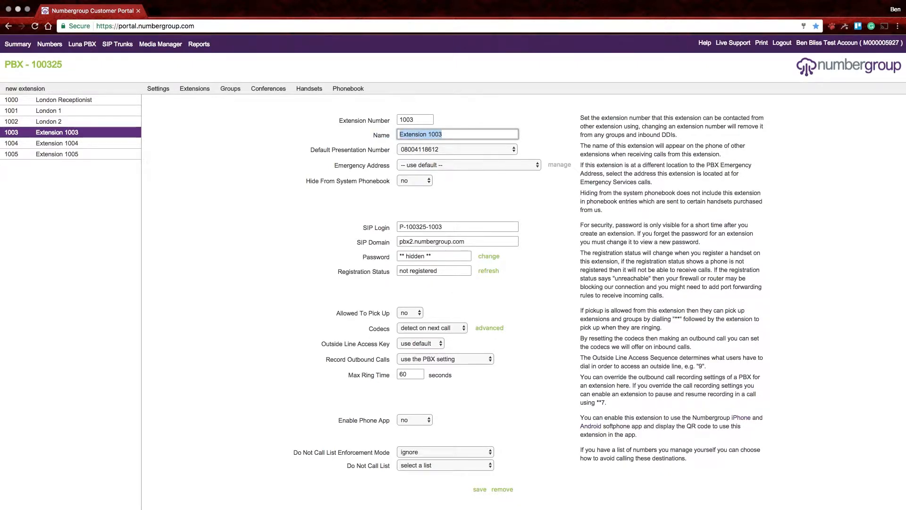
pyautogui.rightClick(456, 135)
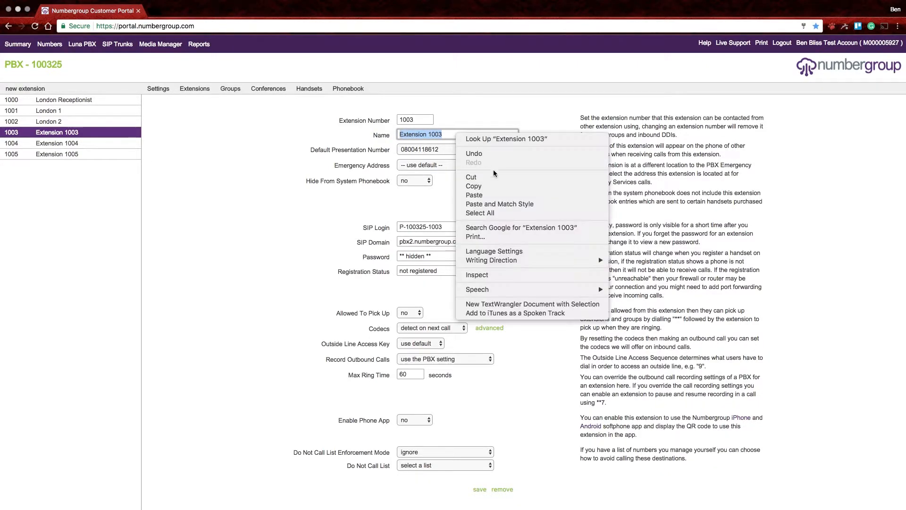
pyautogui.click(500, 196)
pyautogui.press('super+a')
pyautogui.write('London 3')
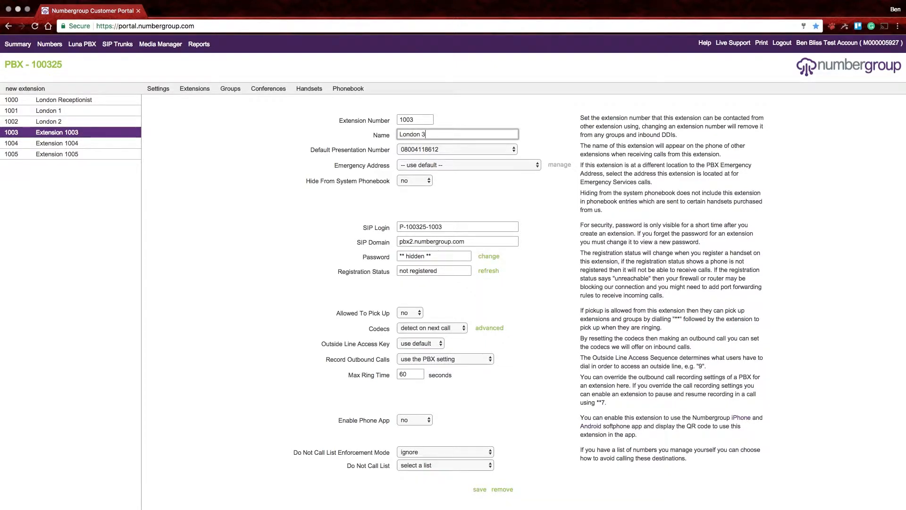
pyautogui.click(479, 489)
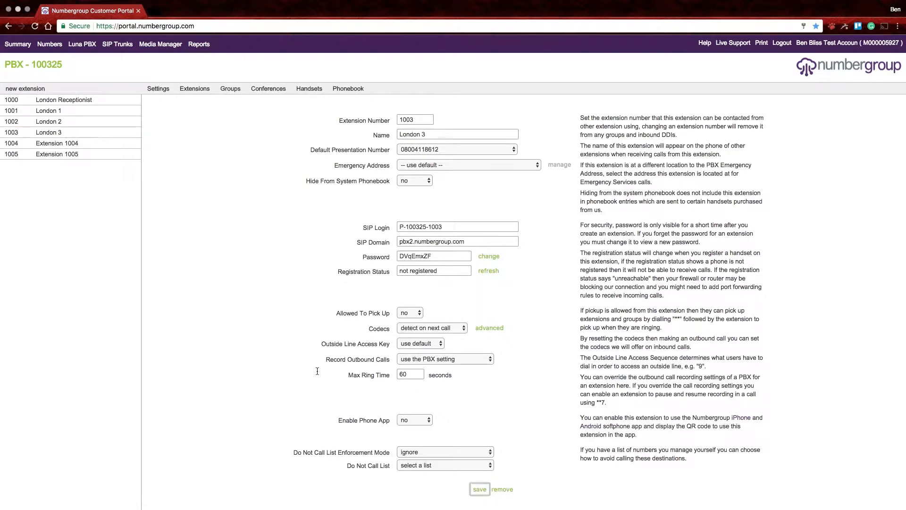
# Step: Rename extension 1004 as London 4 and save it
pyautogui.click(62, 143)
pyautogui.click(453, 131)
pyautogui.press('super+a')
pyautogui.write('London 4')
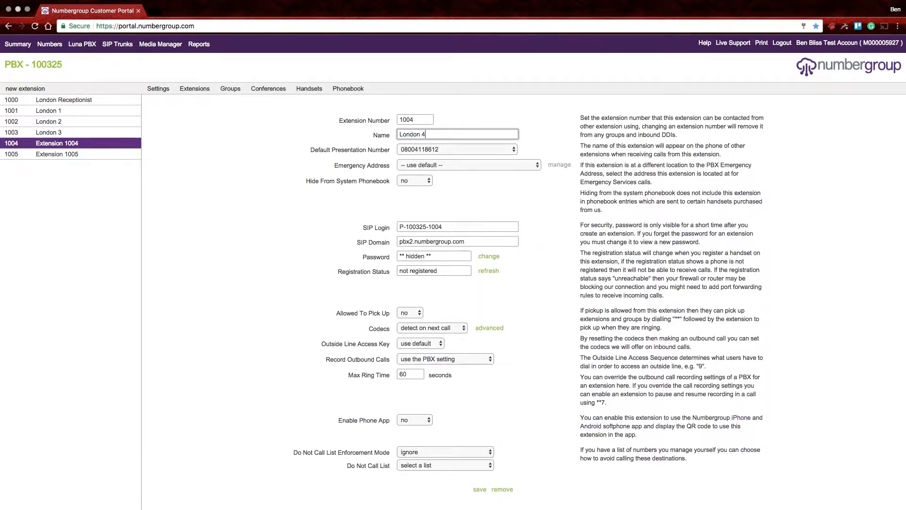
pyautogui.click(480, 490)
# Step: Rename extension 1005 as London 5 and save it
pyautogui.click(39, 158)
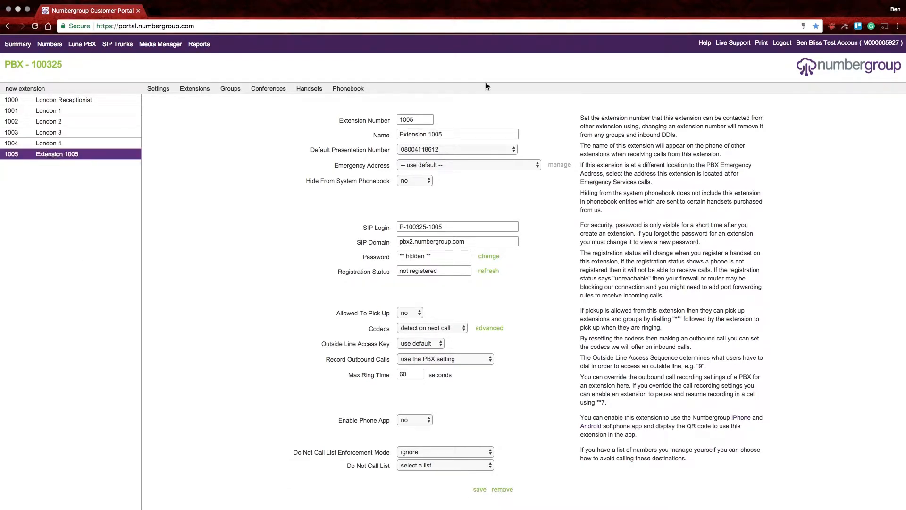
pyautogui.tripleClick(450, 134)
pyautogui.write('London 5')
pyautogui.click(480, 489)
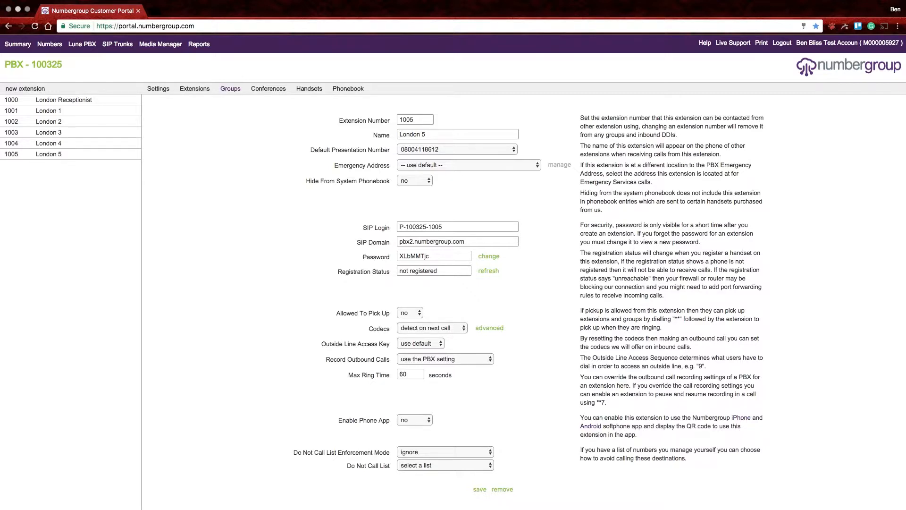
# Step: Create a new group on the PBX and add extensions 1001, 1002 and 1003 to its extension list
pyautogui.click(230, 88)
pyautogui.click(20, 89)
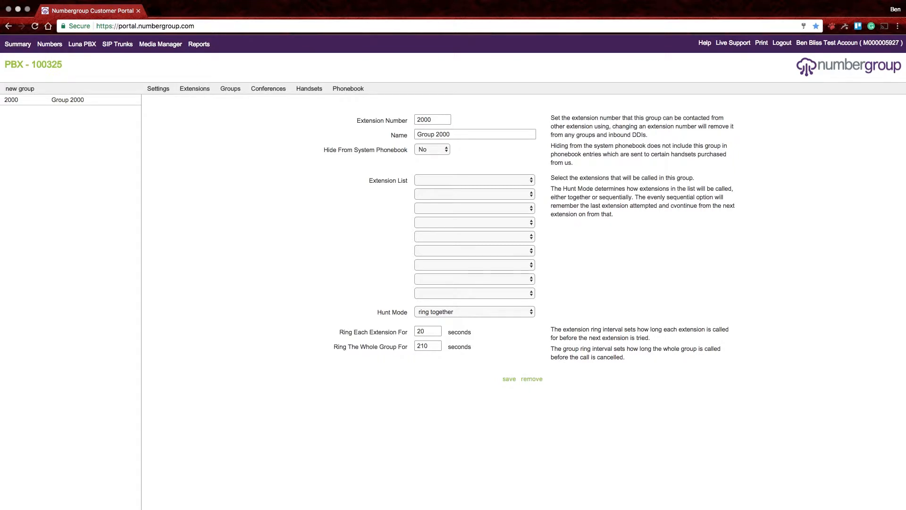
pyautogui.click(490, 179)
pyautogui.click(475, 194)
pyautogui.click(475, 193)
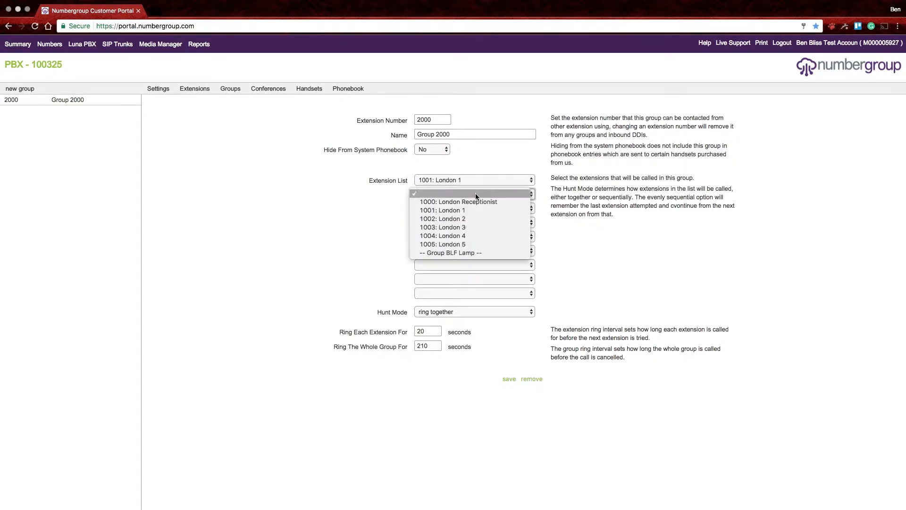
pyautogui.click(463, 218)
pyautogui.click(470, 209)
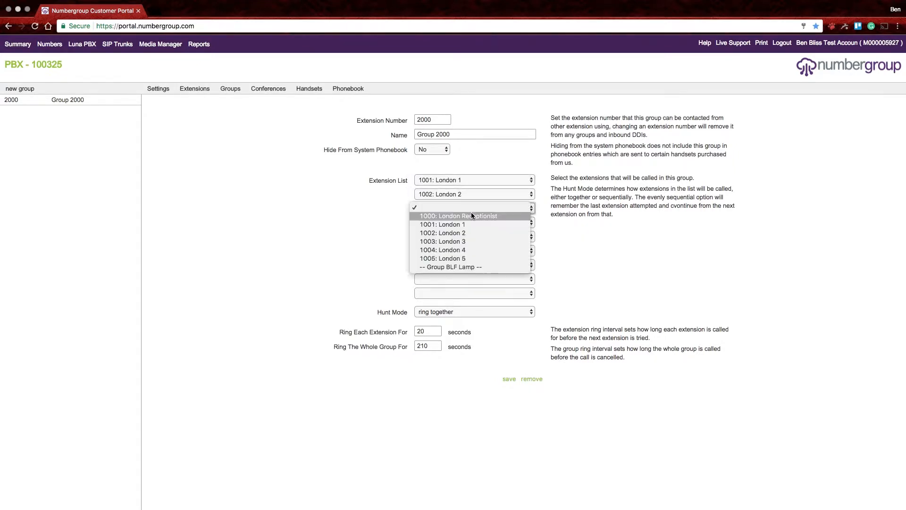
pyautogui.click(466, 240)
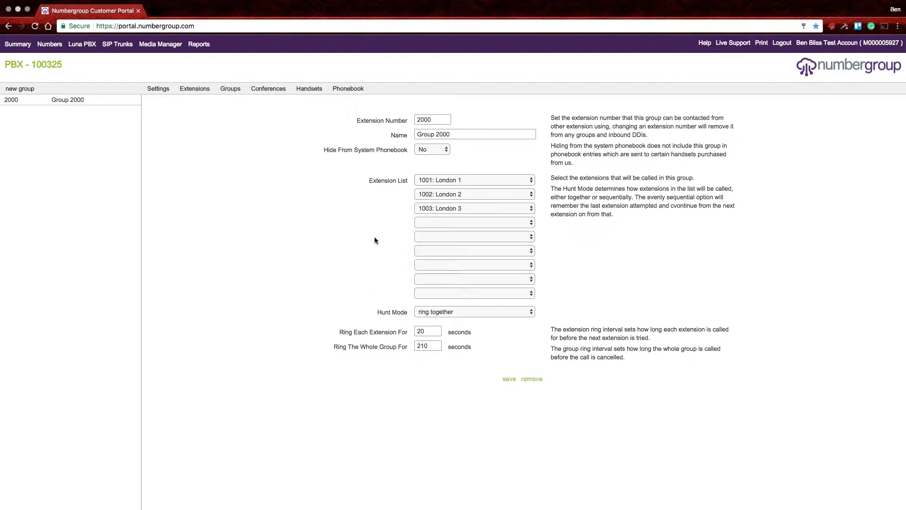
# Step: Enter Sales Group as the name of group 2000
pyautogui.moveTo(451, 135); pyautogui.dragTo(350, 128)
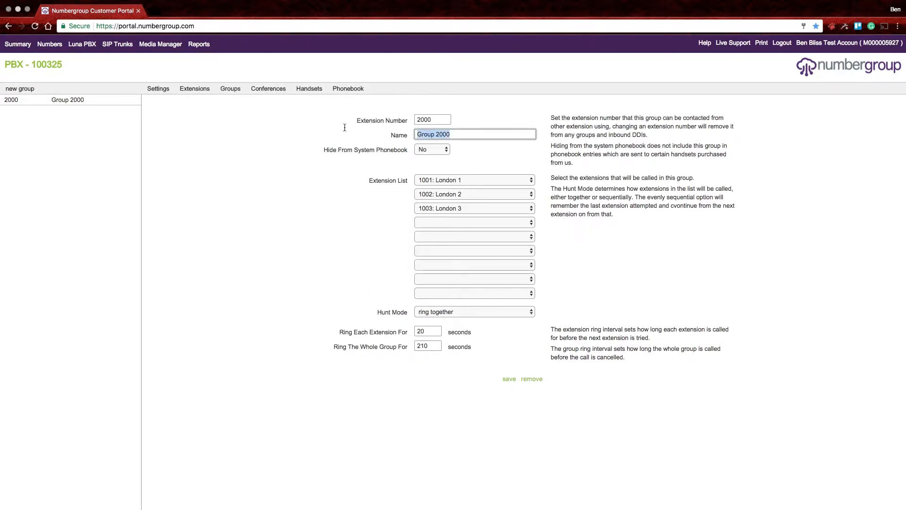
pyautogui.write('Ssales')
pyautogui.click(425, 134)
pyautogui.press('BackSpace')
pyautogui.write('Group')
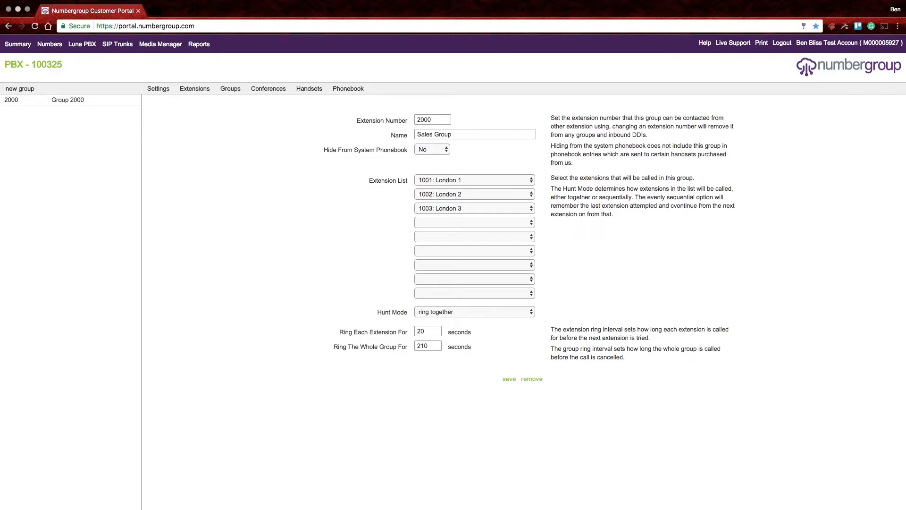
# Step: Review the hunt mode options, leave the mode at ring together, and save the Sales Group
pyautogui.click(463, 311)
pyautogui.click(468, 312)
pyautogui.click(505, 312)
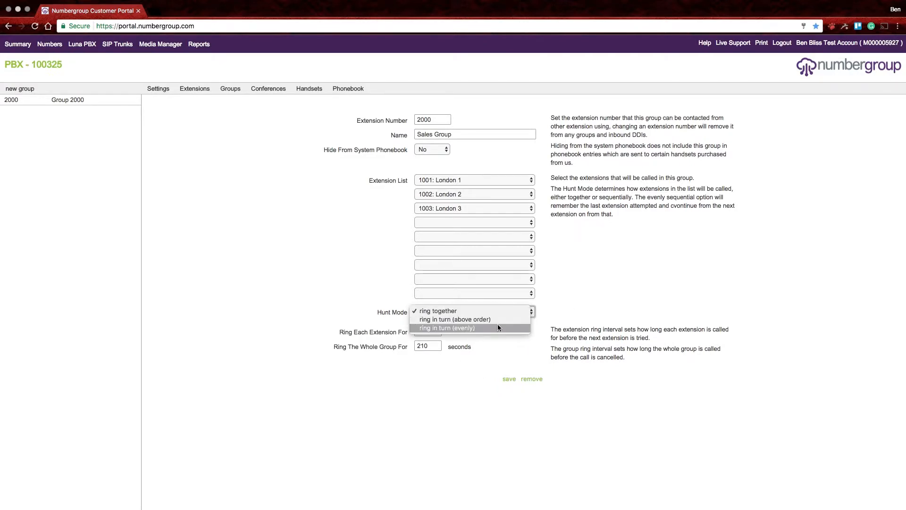
pyautogui.click(502, 341)
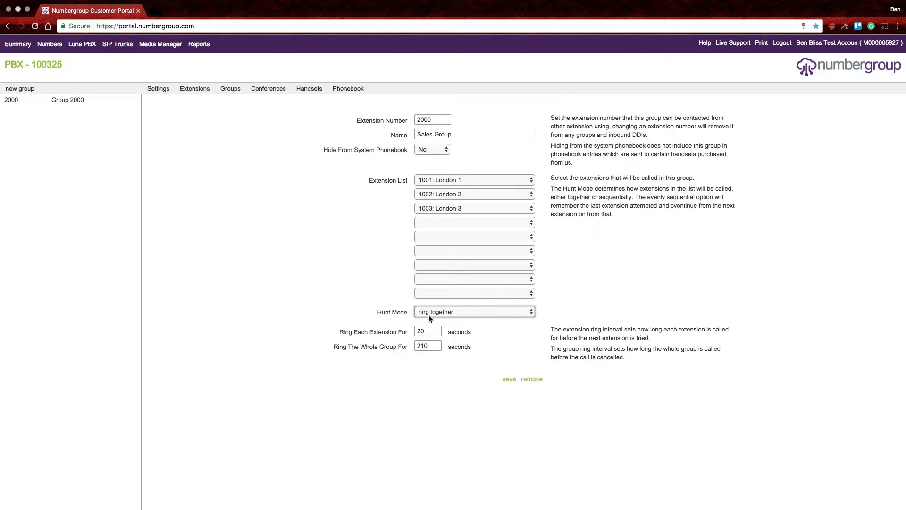
pyautogui.click(325, 378)
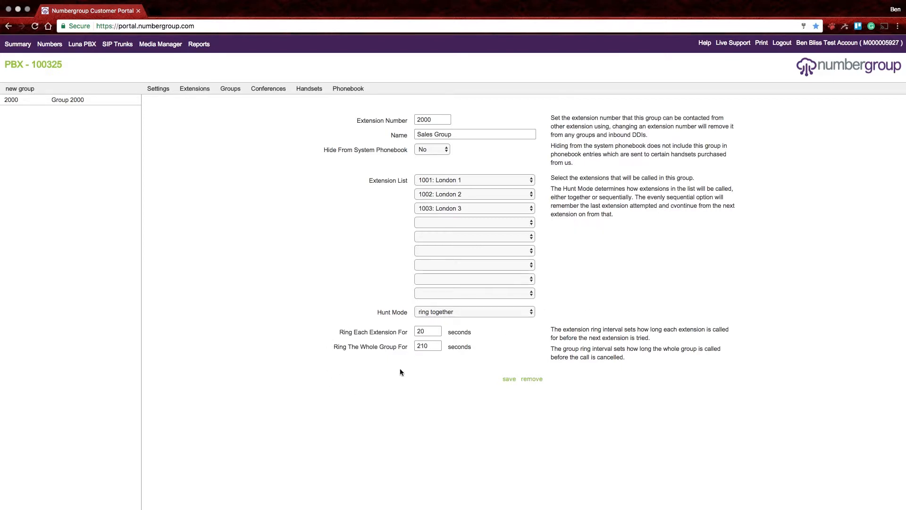
pyautogui.click(397, 349)
pyautogui.click(509, 379)
pyautogui.click(469, 297)
pyautogui.click(612, 313)
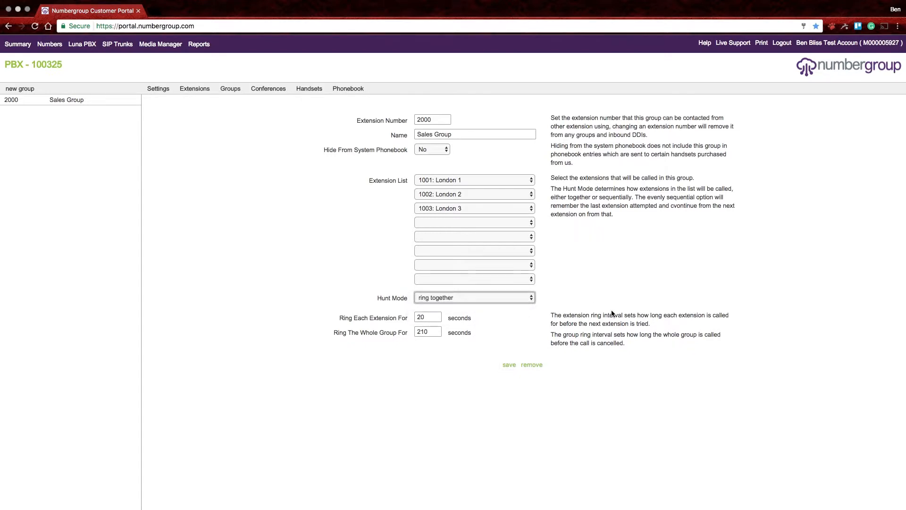
# Step: Try ring in turn (above order) as the Sales Group's hunt mode, restore ring together and save the group
pyautogui.click(612, 314)
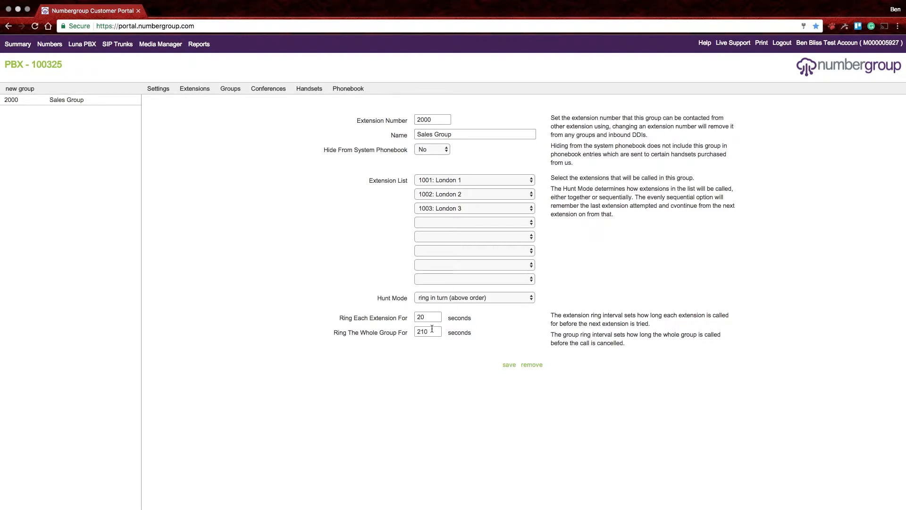
pyautogui.click(476, 297)
pyautogui.click(452, 284)
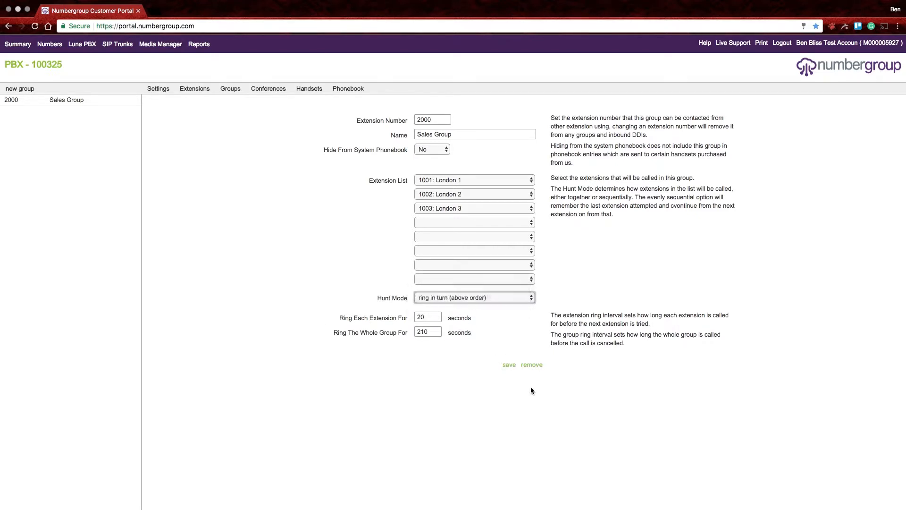
pyautogui.click(509, 364)
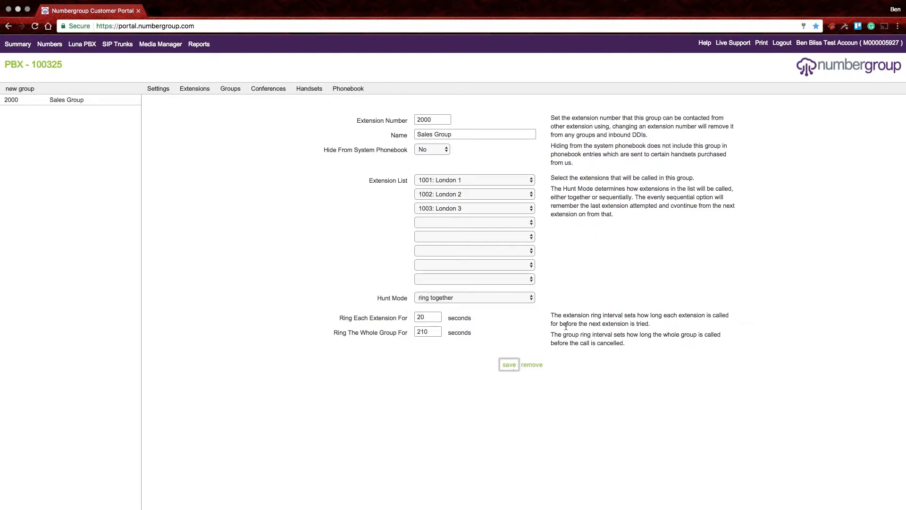
# Step: Try hiding the Sales Group from the system phonebook and set the option back to No
pyautogui.moveTo(334, 151); pyautogui.dragTo(407, 150)
pyautogui.click(404, 150)
pyautogui.click(575, 152)
pyautogui.click(437, 158)
pyautogui.click(428, 150)
pyautogui.click(424, 140)
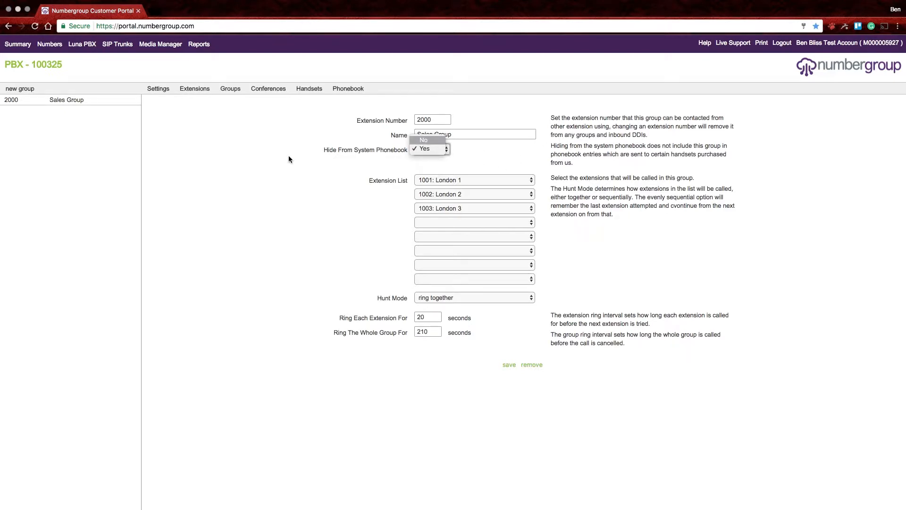
# Step: Create a second group on the PBX and enter Support Group as its name
pyautogui.click(32, 92)
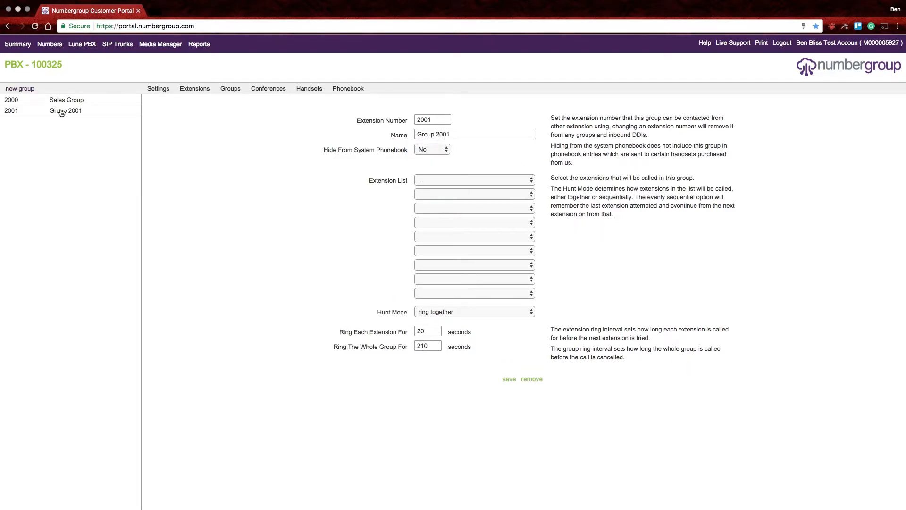
pyautogui.click(71, 112)
pyautogui.moveTo(500, 134); pyautogui.dragTo(386, 134)
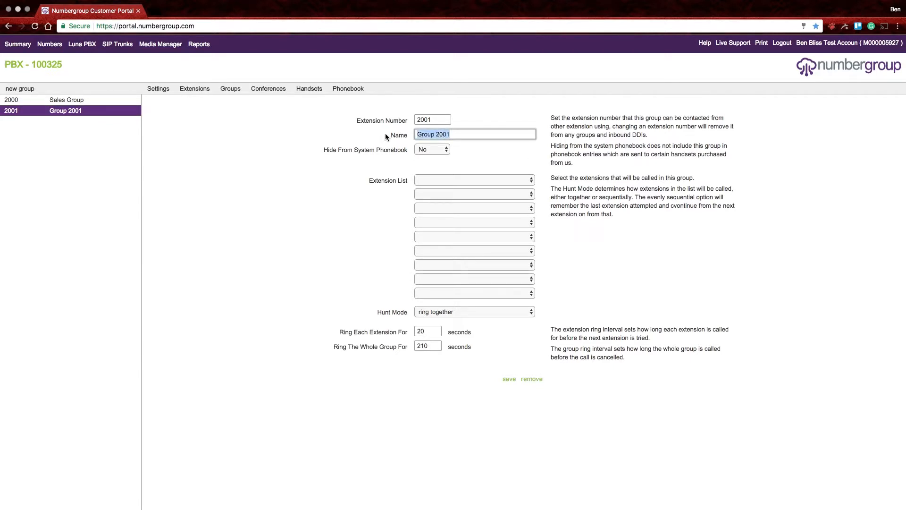
pyautogui.write('Support Group')
# Step: Add extensions 1004: London 4 and 1005: London 5 to the Support Group's extension list and save the group
pyautogui.click(474, 179)
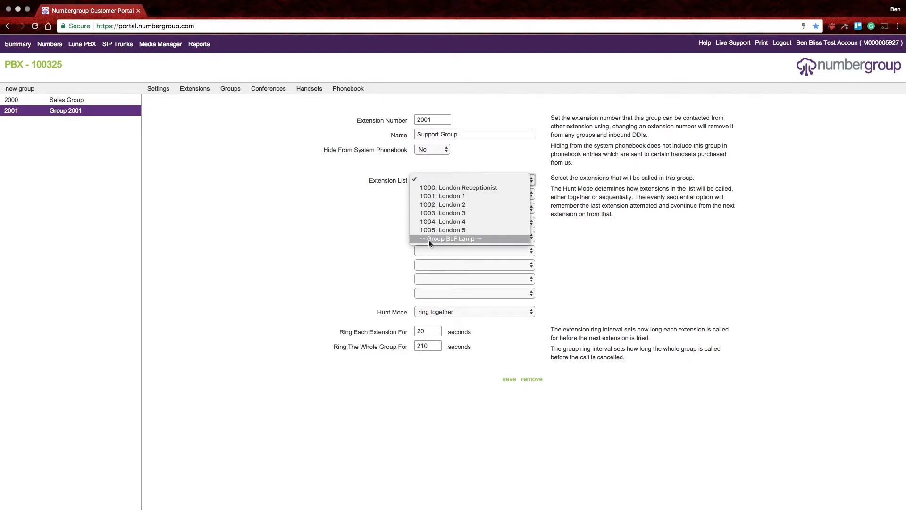
pyautogui.click(461, 222)
pyautogui.click(475, 194)
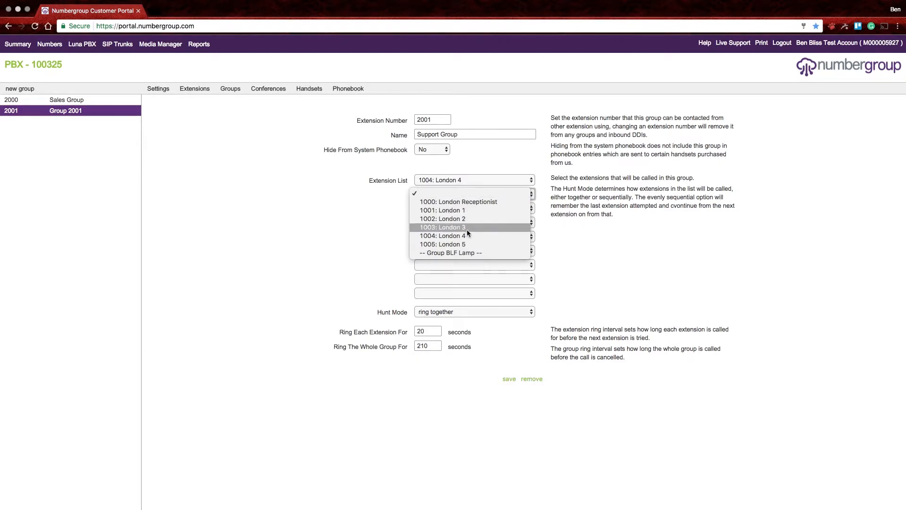
pyautogui.click(476, 244)
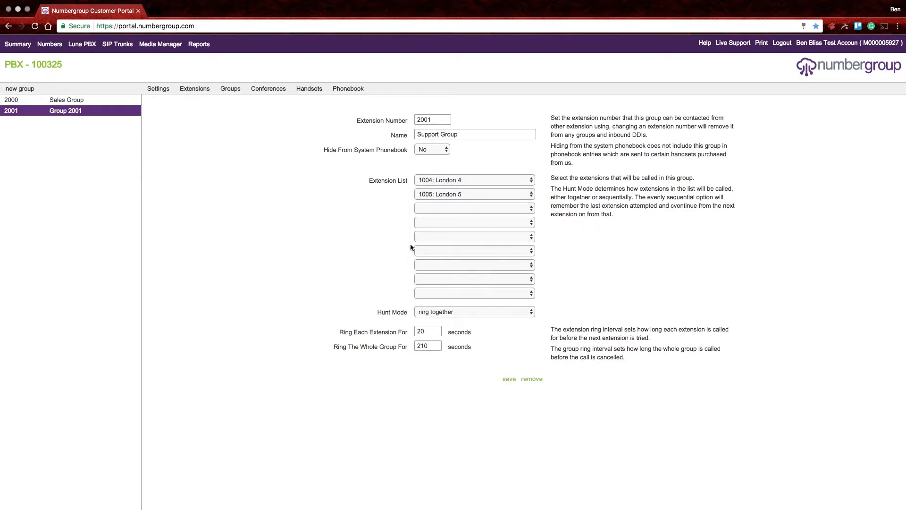
pyautogui.click(509, 378)
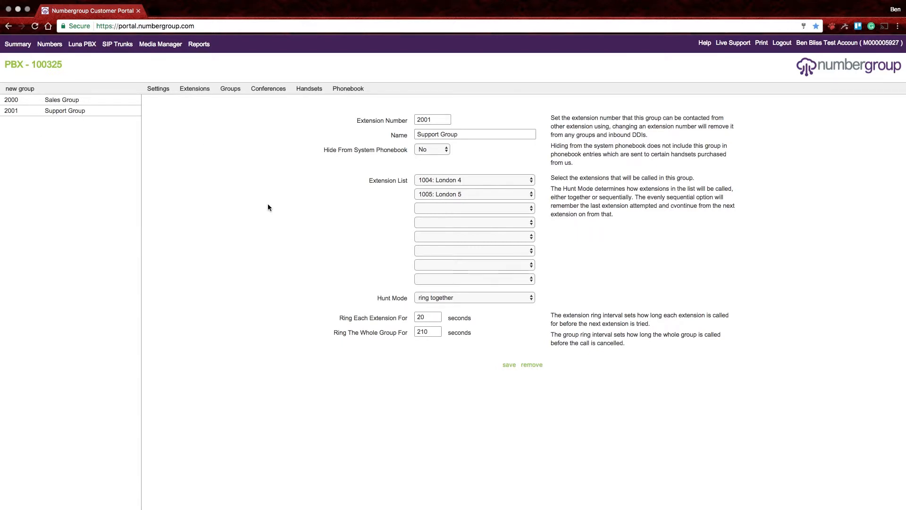
# Step: Create a new conference on the PBX, name it General Supplier Conference and save it
pyautogui.click(254, 89)
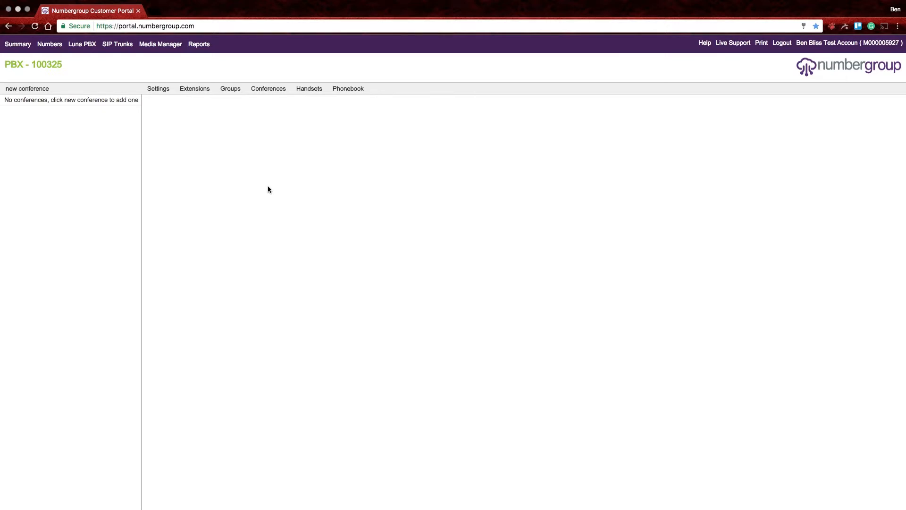
pyautogui.click(27, 90)
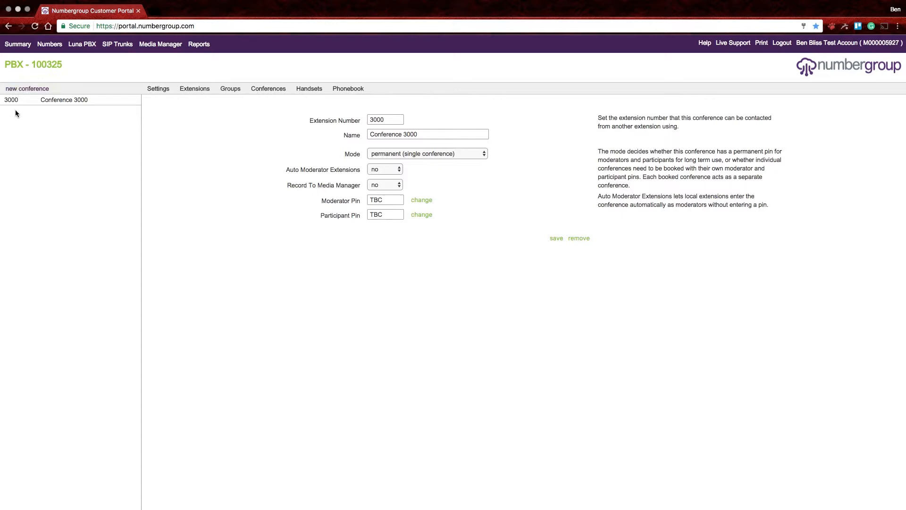
pyautogui.moveTo(418, 134); pyautogui.dragTo(332, 117)
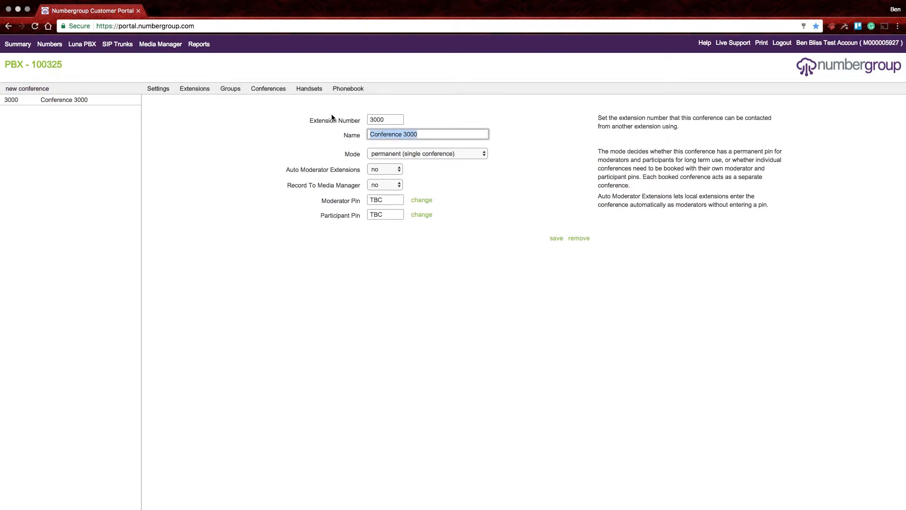
pyautogui.press('BackSpace')
pyautogui.write('Gneral')
pyautogui.press('BackSpace')
pyautogui.press('BackSpace')
pyautogui.press('BackSpace')
pyautogui.press('BackSpace')
pyautogui.press('BackSpace')
pyautogui.write('ner')
pyautogui.press('BackSpace')
pyautogui.press('BackSpace')
pyautogui.press('BackSpace')
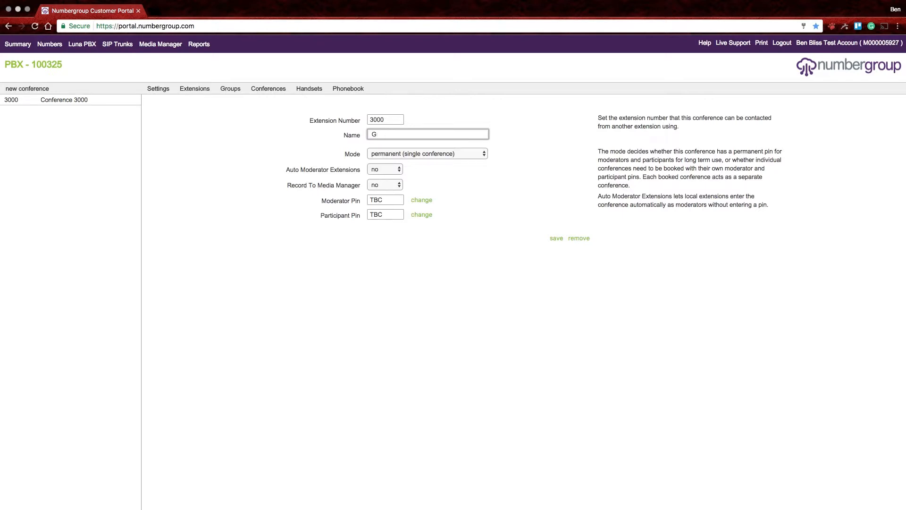
pyautogui.write('neral e')
pyautogui.press('End')
pyautogui.write('Supplier Conference')
pyautogui.press('Return')
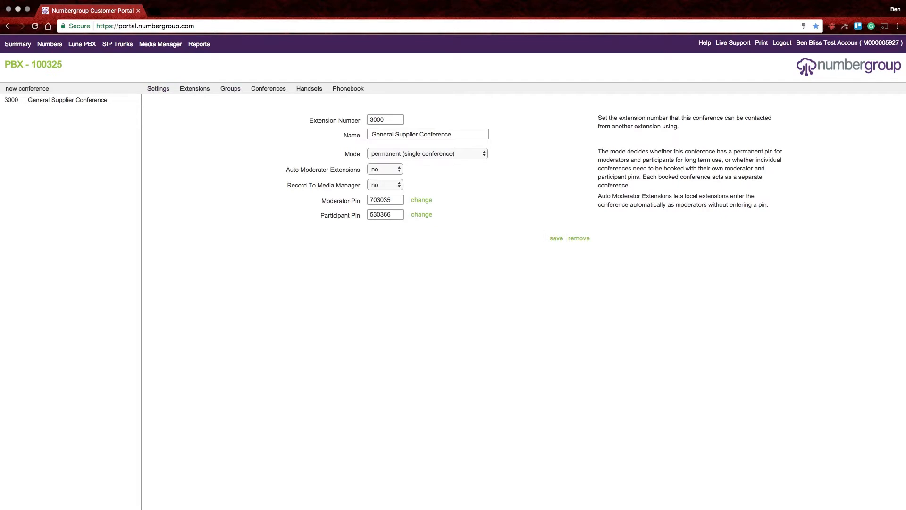
# Step: Check the PBX's handset management, phonebook entry notes and extension list
pyautogui.click(309, 88)
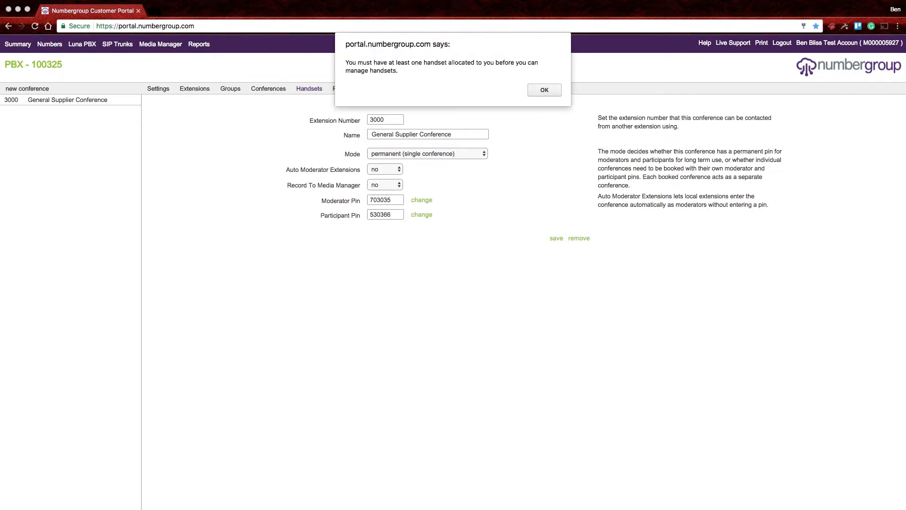
pyautogui.press('Return')
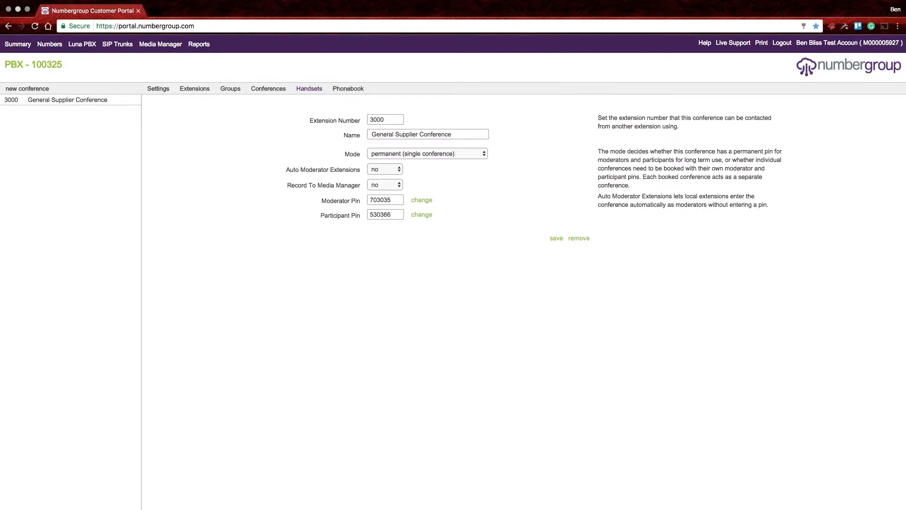
pyautogui.click(348, 89)
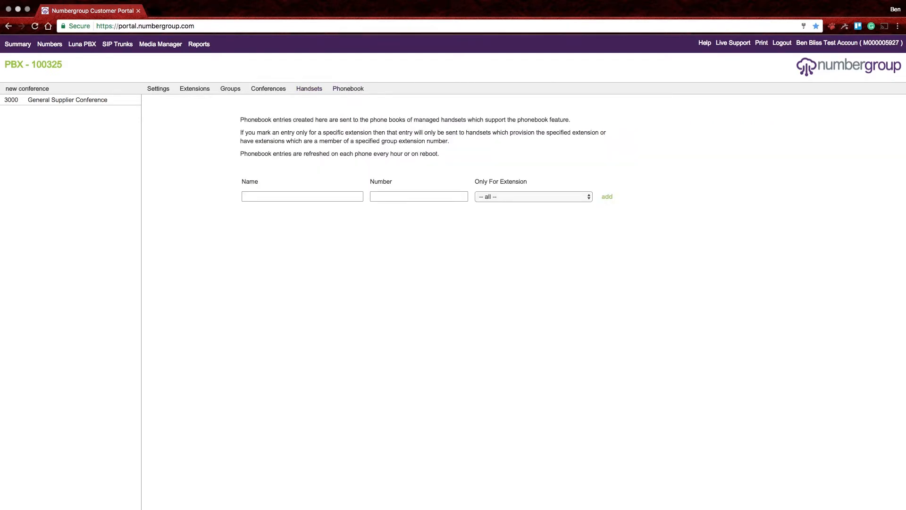
pyautogui.moveTo(451, 141); pyautogui.dragTo(239, 119)
pyautogui.click(239, 119)
pyautogui.click(194, 88)
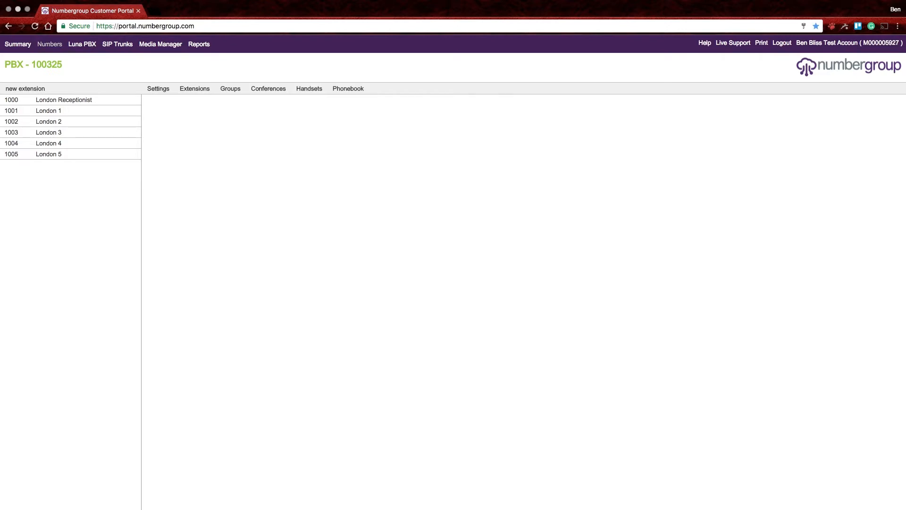
# Step: Open the London Receptionist number's forwarding settings and add a second destination of type PBX
pyautogui.click(49, 45)
pyautogui.click(90, 71)
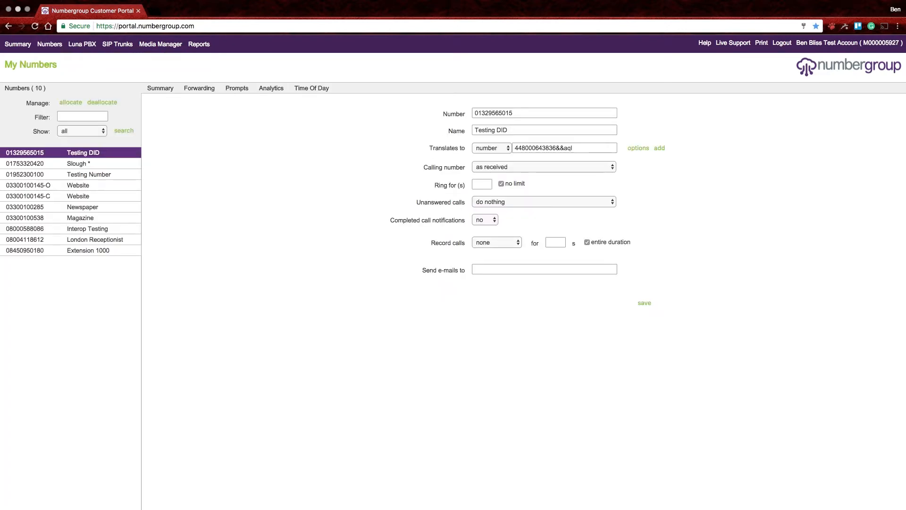
pyautogui.click(95, 240)
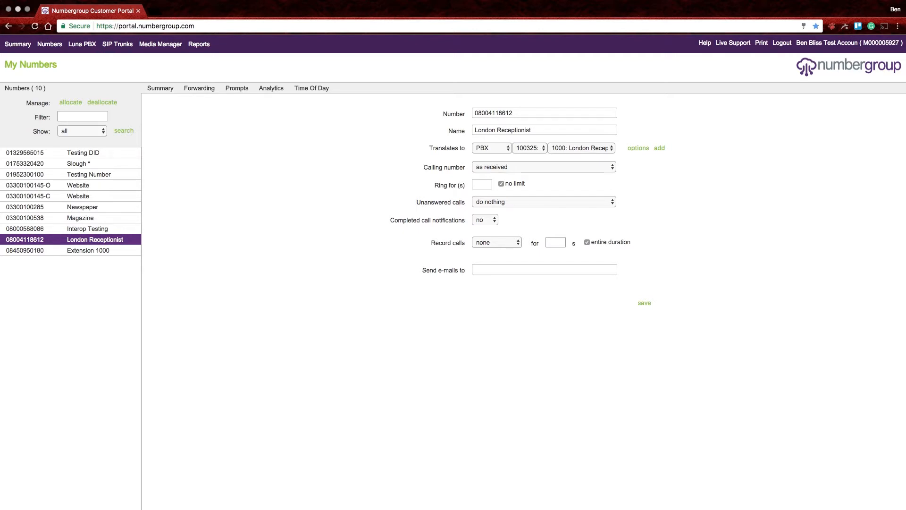
pyautogui.click(660, 148)
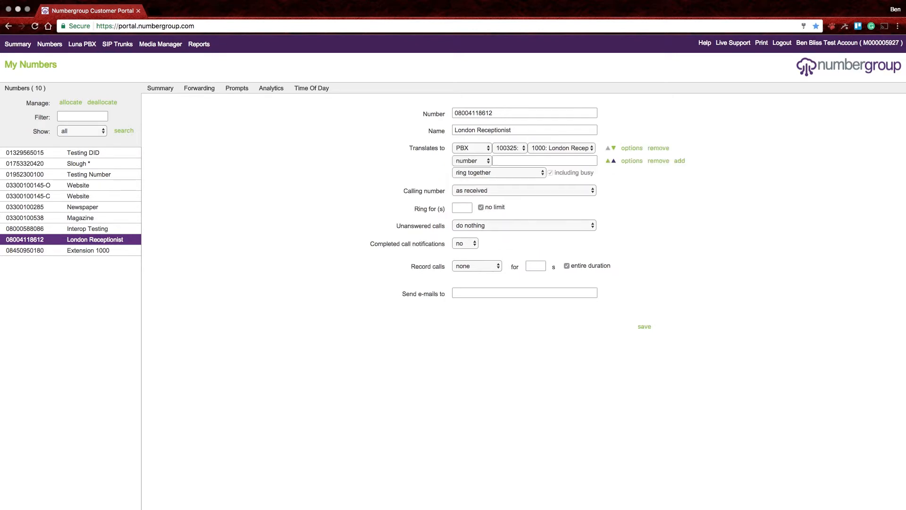
pyautogui.click(471, 161)
pyautogui.click(469, 182)
# Step: Point the London Receptionist number's second destination to 2000: Sales Group on the London Office PBX and save
pyautogui.click(517, 159)
pyautogui.click(519, 168)
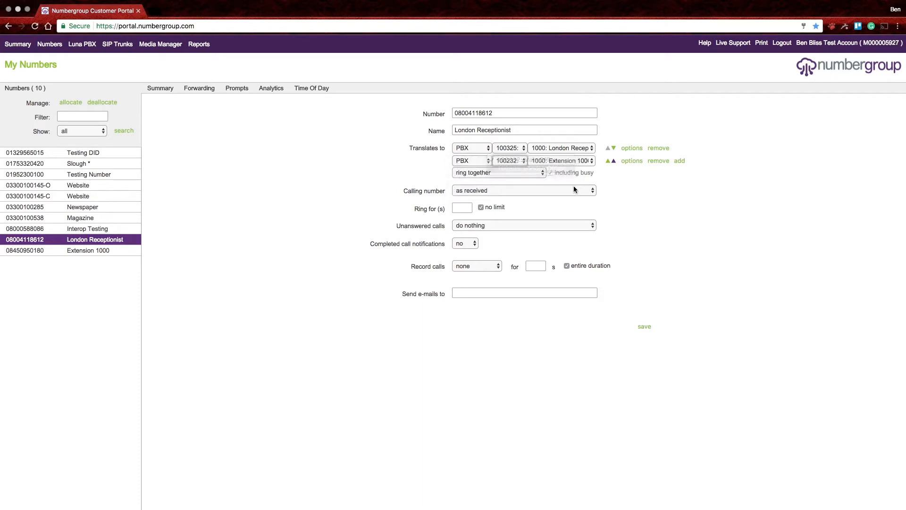
pyautogui.click(584, 160)
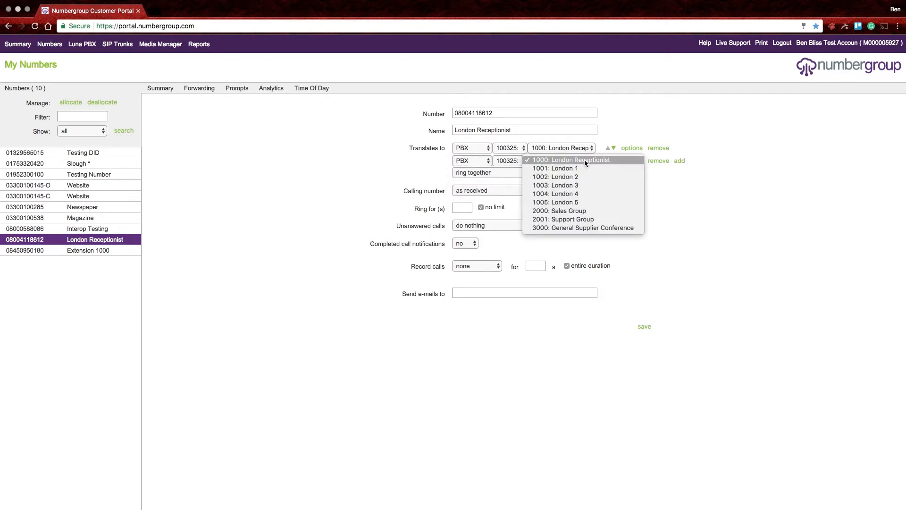
pyautogui.click(590, 210)
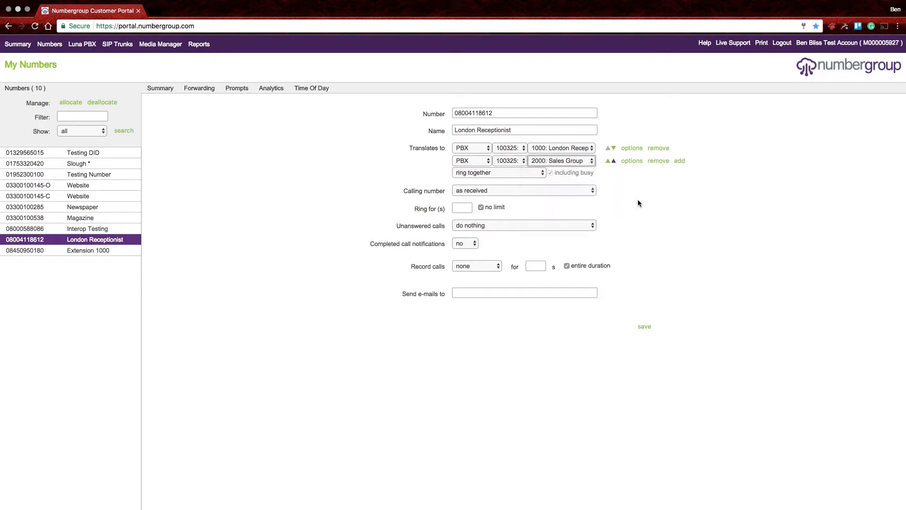
pyautogui.click(646, 328)
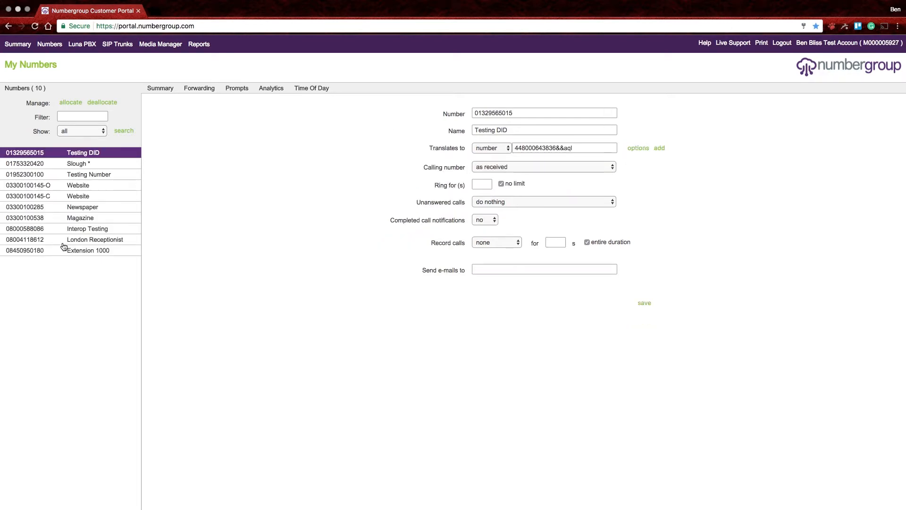
# Step: Reopen the London Receptionist number and delay attempting its Sales Group entry by 10 seconds in the advanced options
pyautogui.click(91, 239)
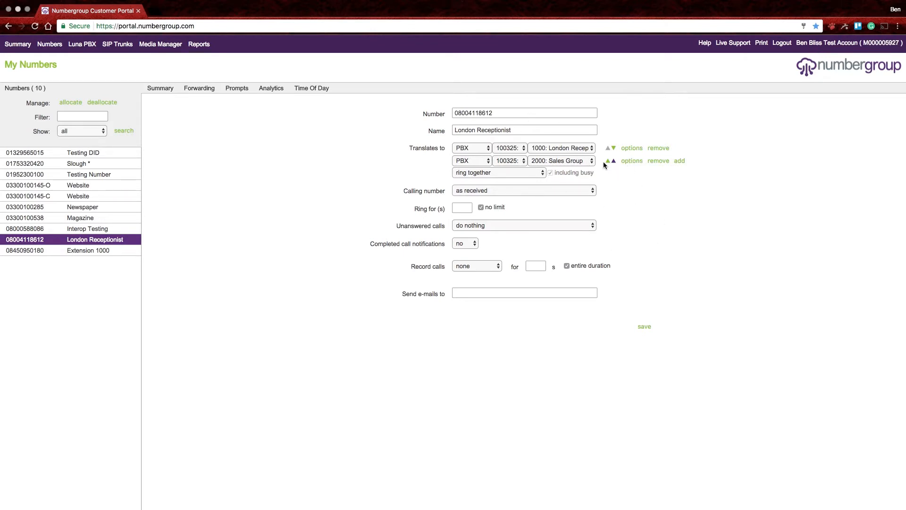
pyautogui.click(632, 161)
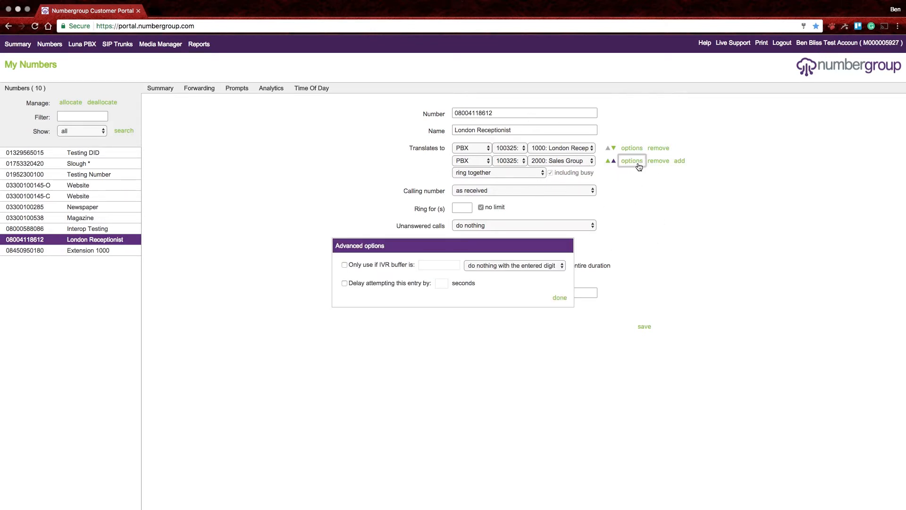
pyautogui.click(375, 283)
pyautogui.click(560, 298)
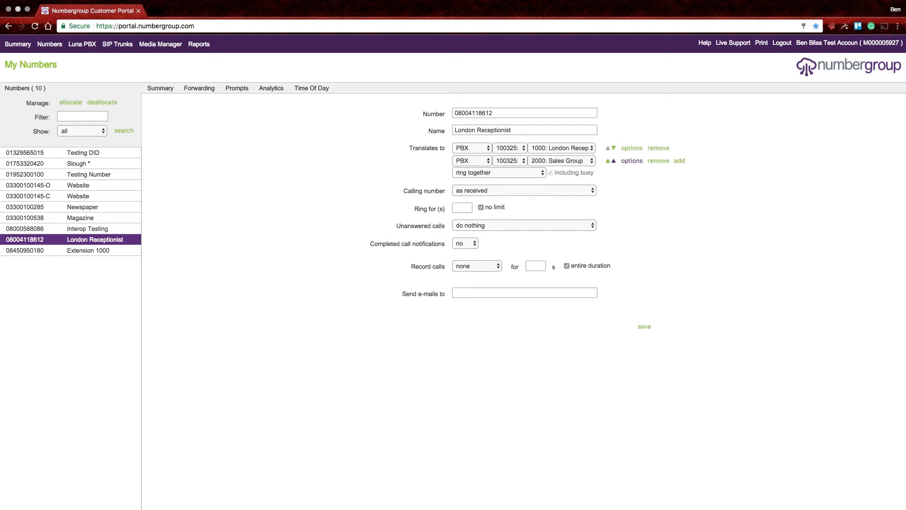
# Step: Review the London Receptionist number's prompts, the Sales Group entry's advanced options and its available PBX and extension choices
pyautogui.click(237, 89)
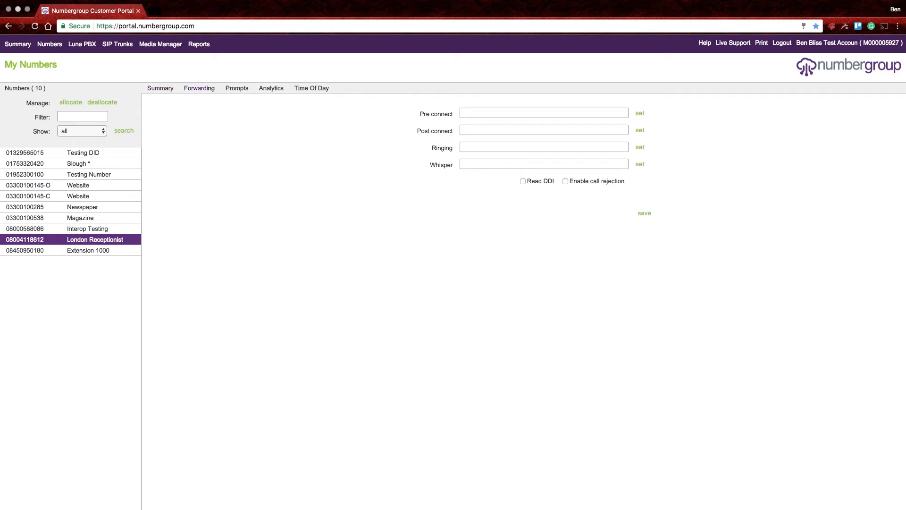
pyautogui.click(199, 89)
pyautogui.click(632, 160)
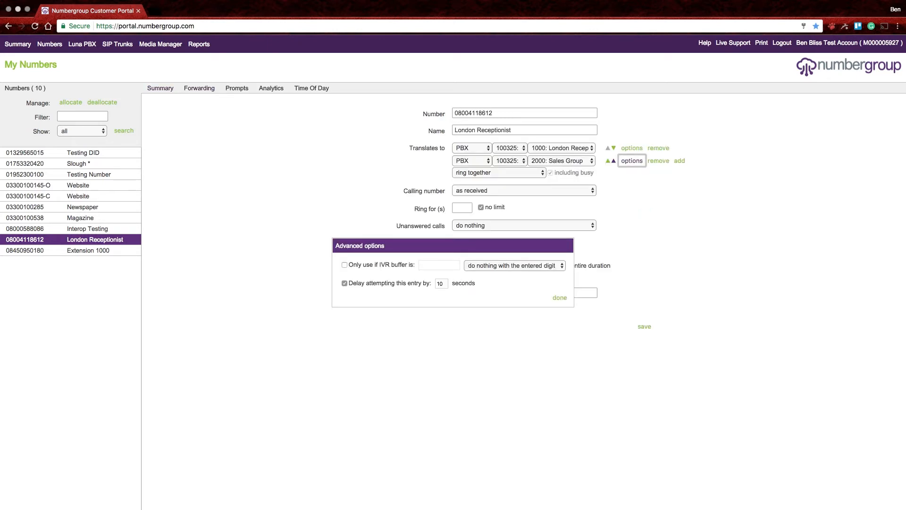
pyautogui.click(560, 297)
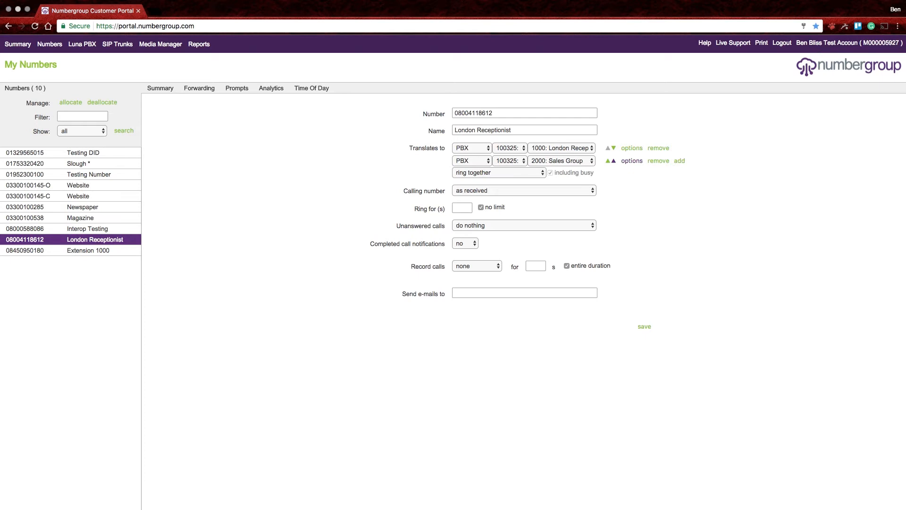
pyautogui.click(517, 158)
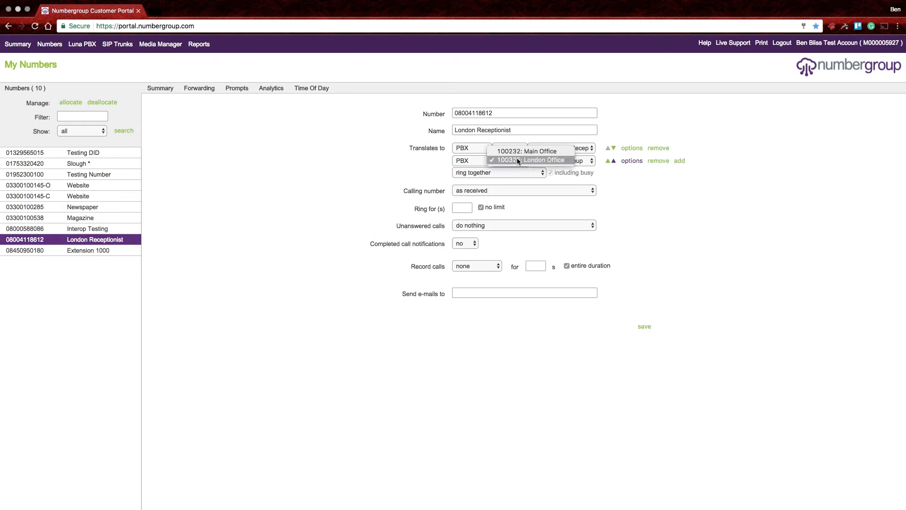
pyautogui.click(757, 205)
pyautogui.click(585, 161)
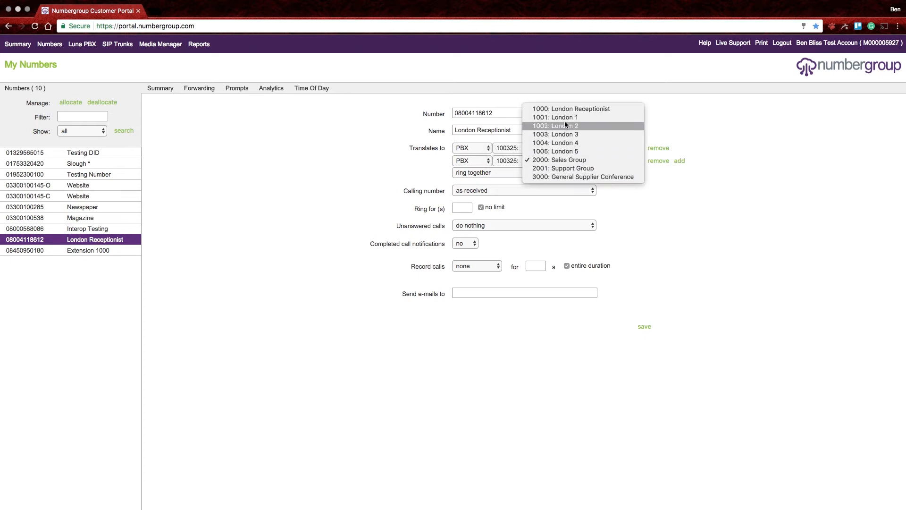
pyautogui.click(687, 203)
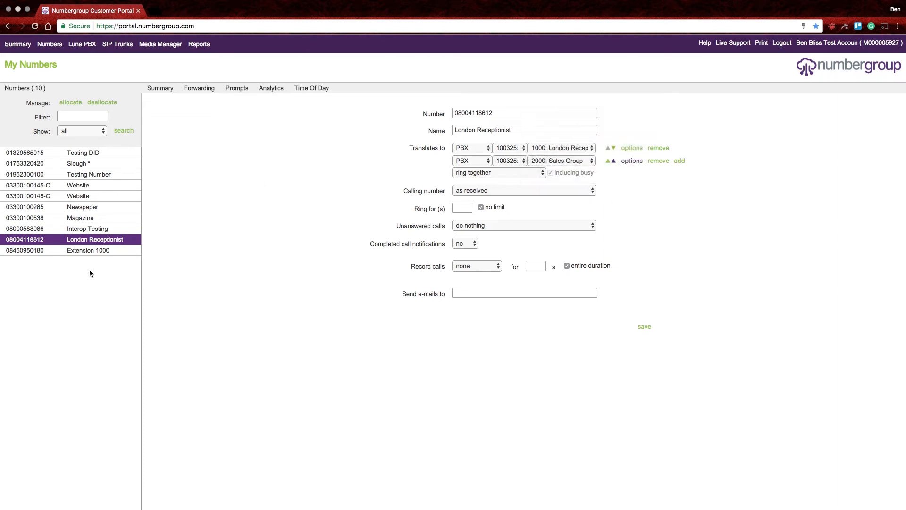
# Step: Forward the Extension 1000 number to 3000: General Supplier Conference on the London Office PBX and save
pyautogui.click(94, 252)
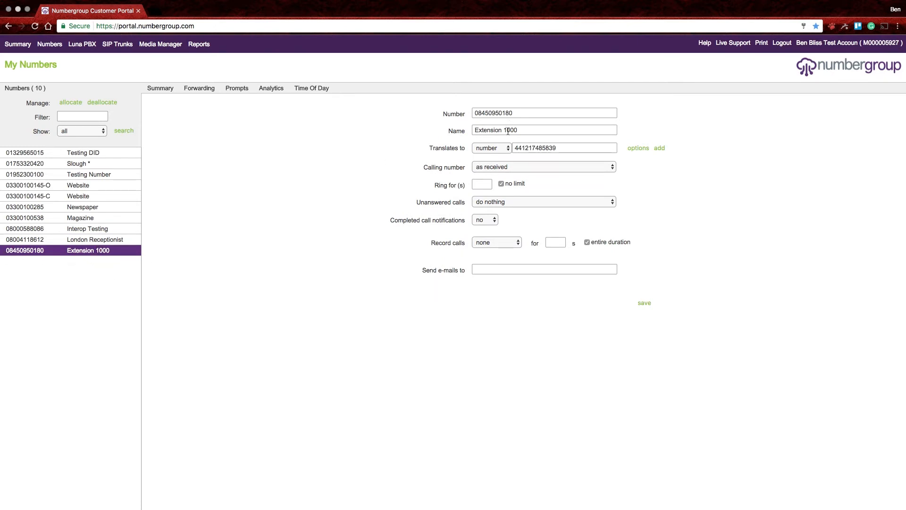
pyautogui.click(496, 150)
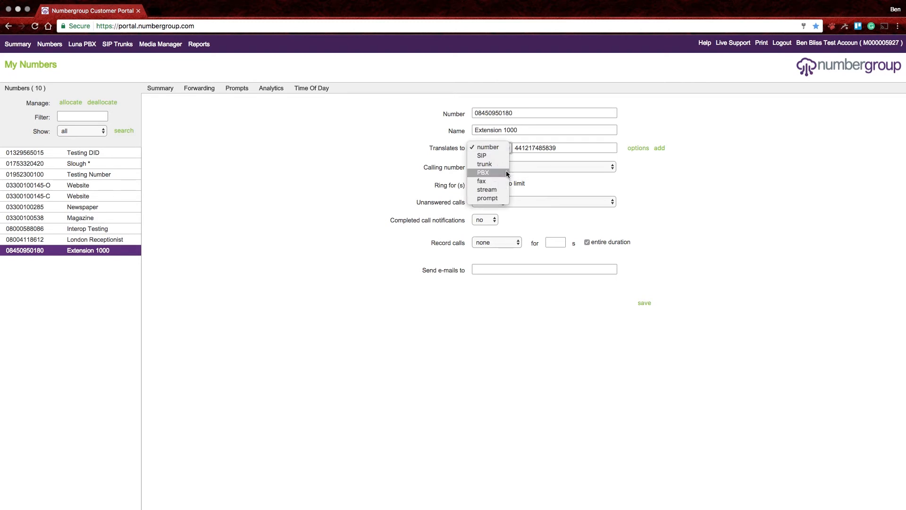
pyautogui.click(483, 172)
pyautogui.click(544, 148)
pyautogui.click(542, 149)
pyautogui.click(543, 149)
pyautogui.click(549, 156)
pyautogui.click(571, 148)
pyautogui.click(590, 215)
pyautogui.click(644, 303)
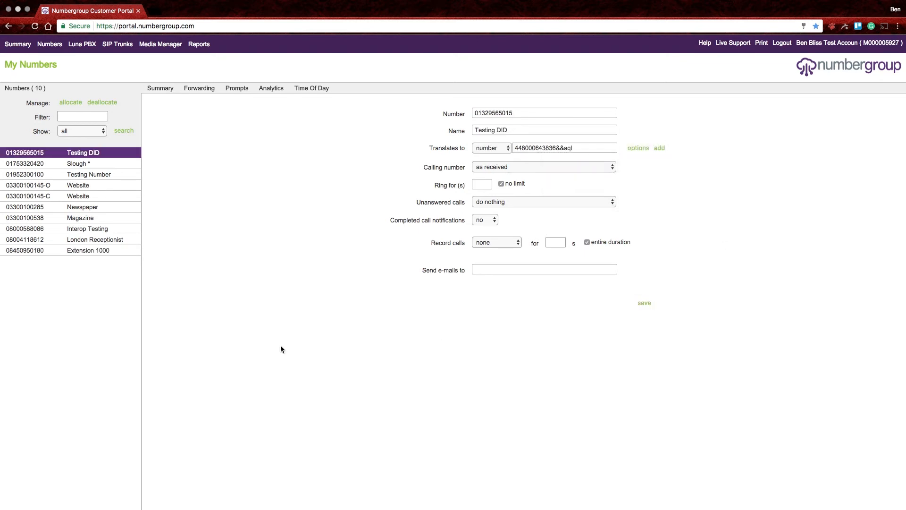
# Step: Check the saved forwarding destinations of the Extension 1000 and London Receptionist numbers
pyautogui.click(88, 250)
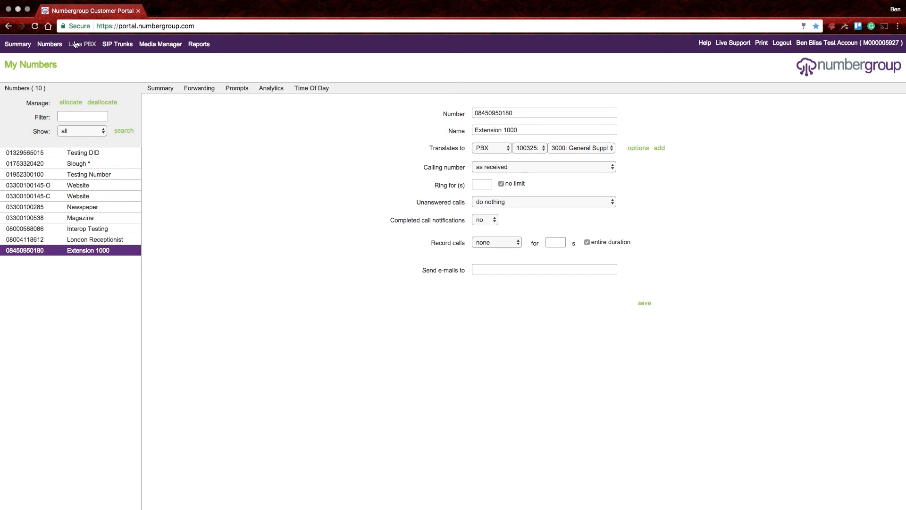
pyautogui.click(116, 244)
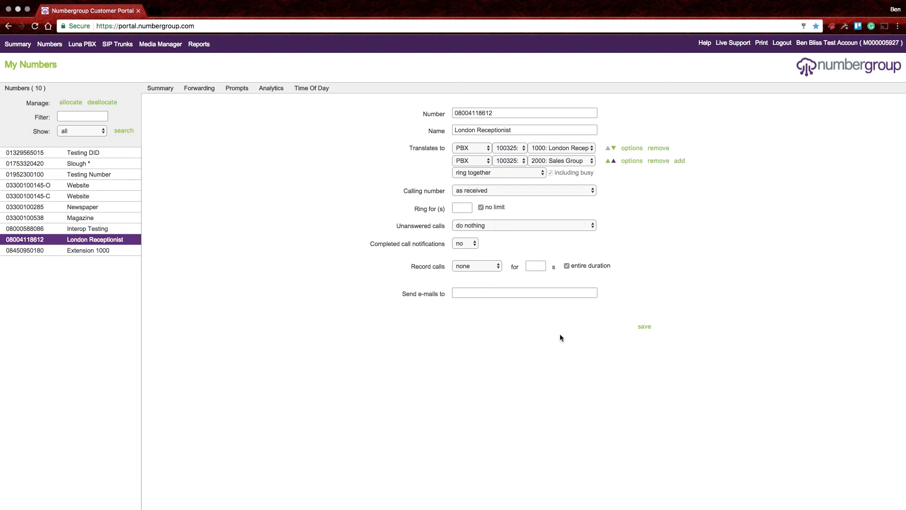